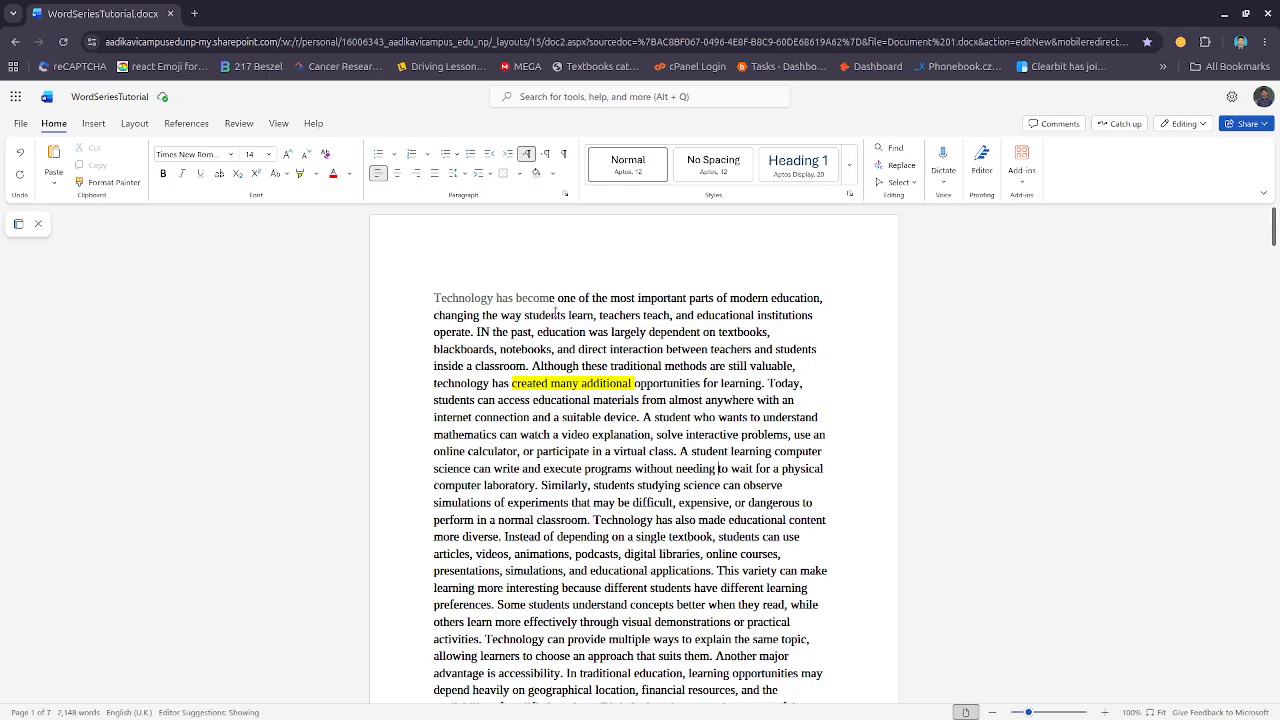
Scroll through the document to review the paragraphs and their line spacing
{"action": "scroll", "coordinate": [587, 505], "scroll_direction": "down", "scroll_amount": 5}
{"action": "scroll", "coordinate": [587, 510], "scroll_direction": "down", "scroll_amount": 2}
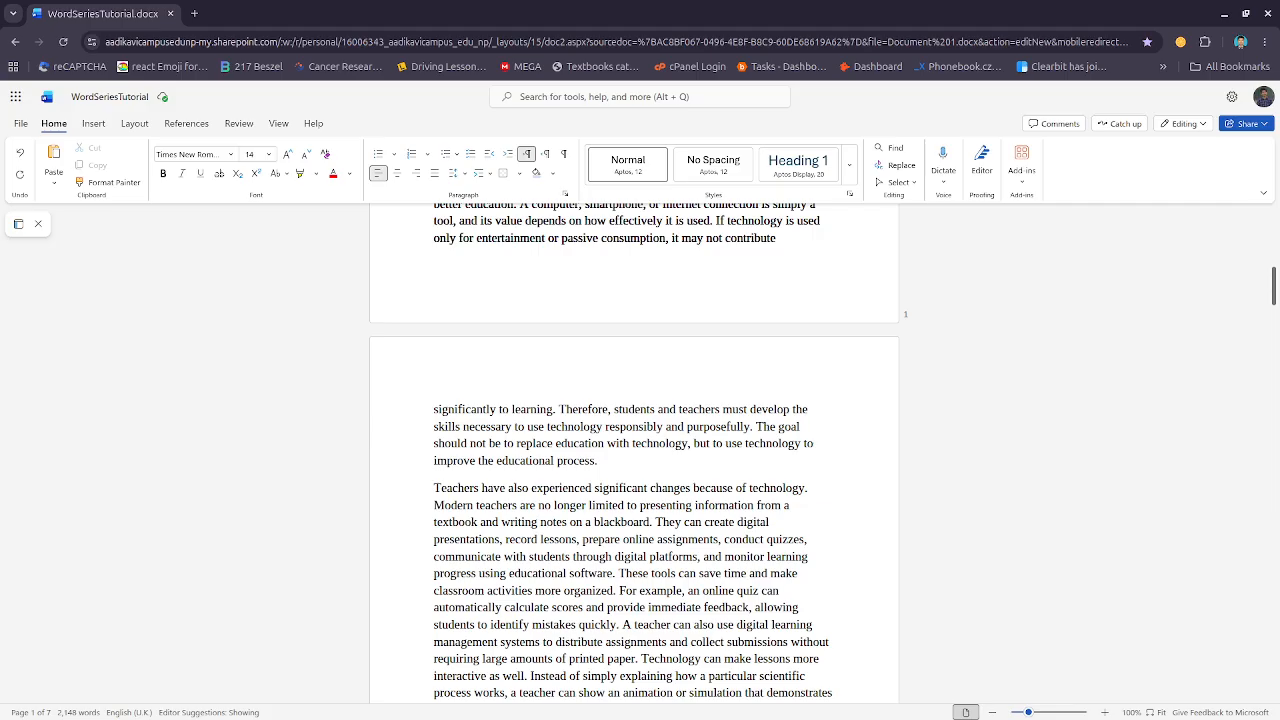
{"action": "scroll", "coordinate": [636, 490], "scroll_direction": "up", "scroll_amount": 7}
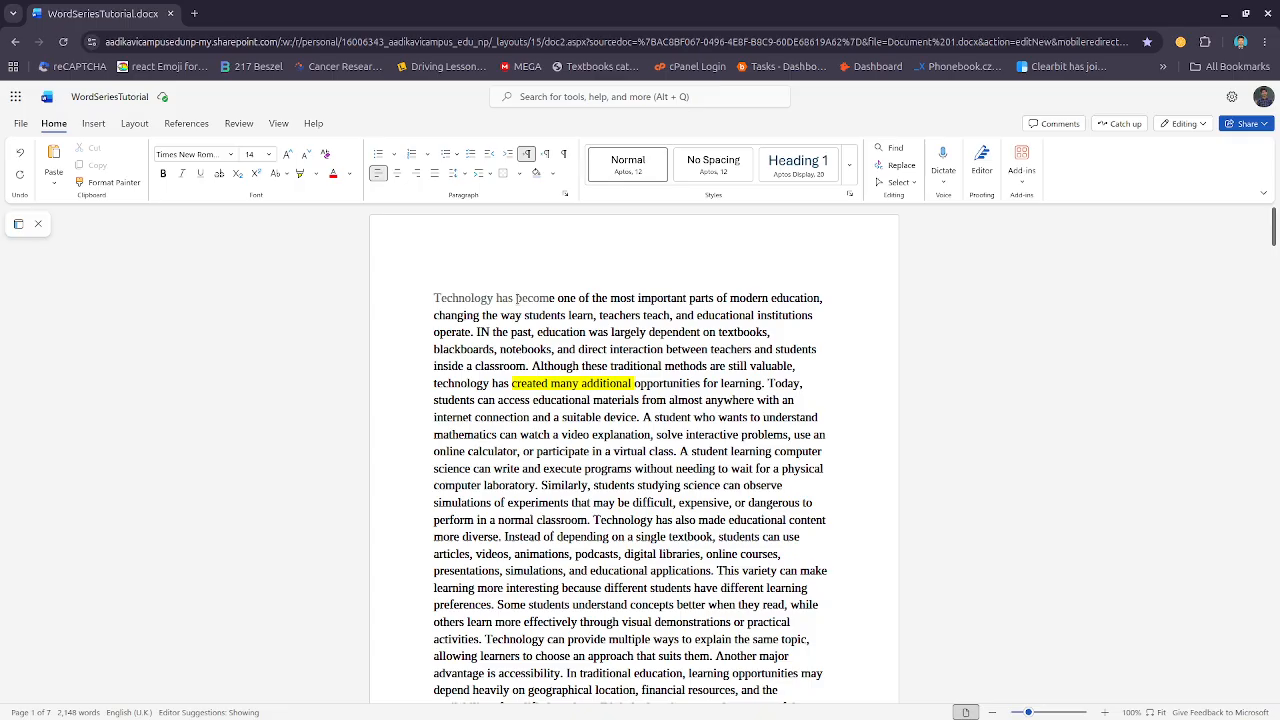
{"action": "scroll", "coordinate": [525, 320], "scroll_direction": "down", "scroll_amount": 6}
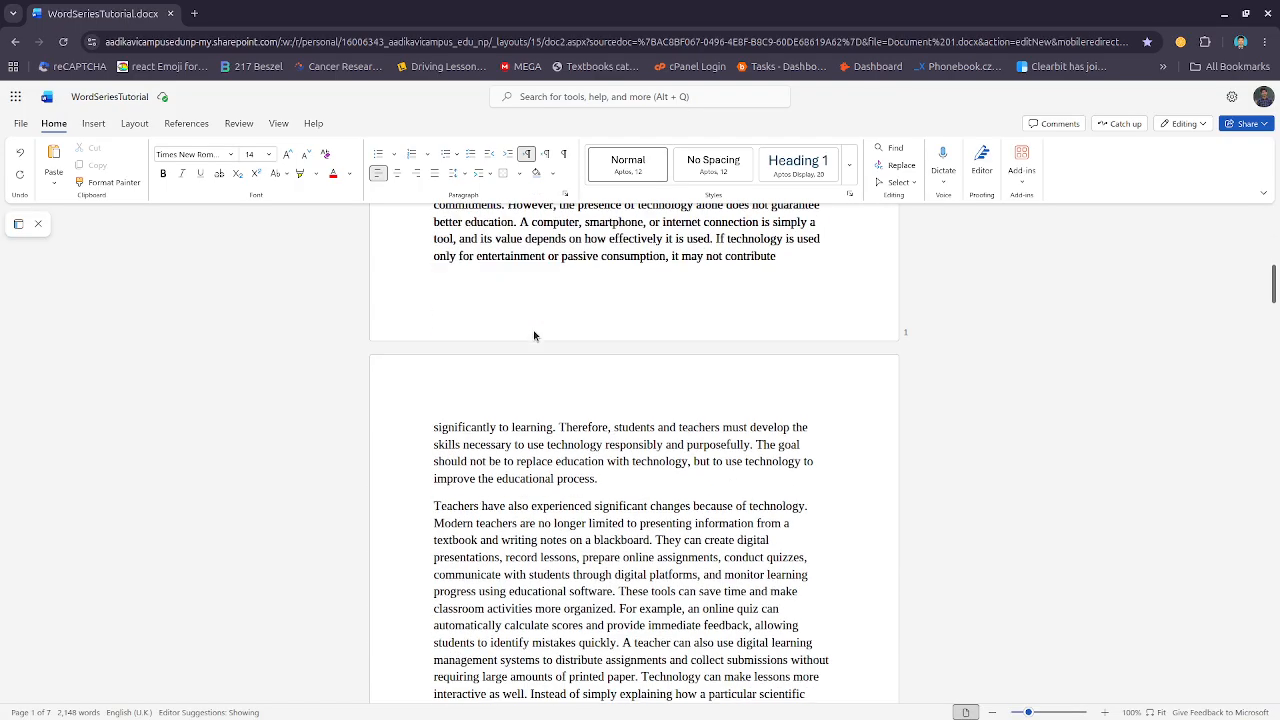
{"action": "left_click", "coordinate": [559, 462]}
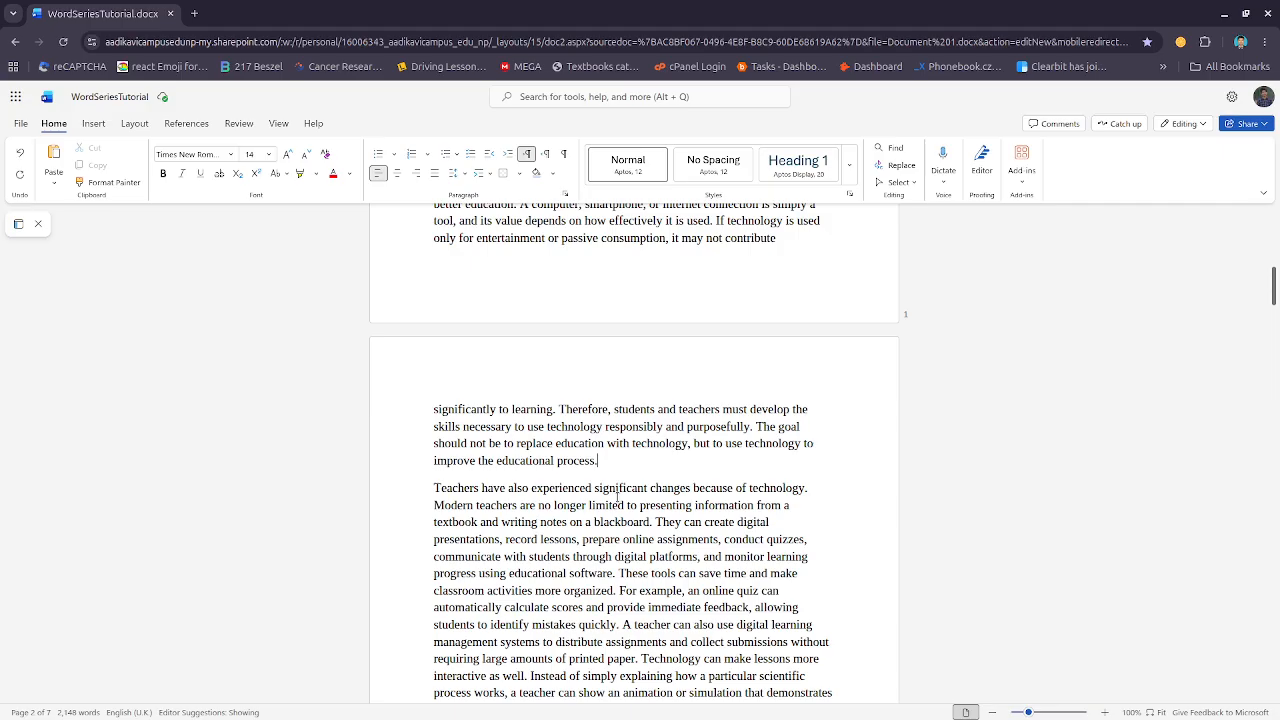
{"action": "scroll", "coordinate": [617, 497], "scroll_direction": "up", "scroll_amount": 3}
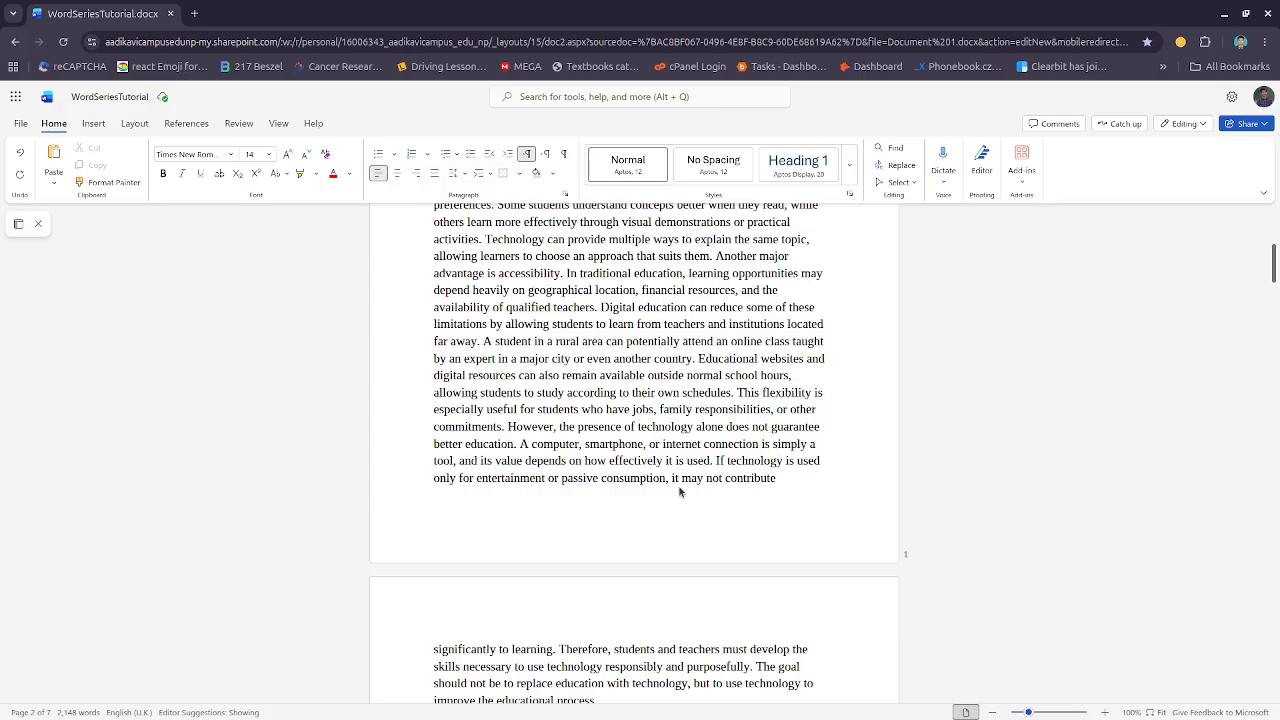
{"action": "scroll", "coordinate": [670, 470], "scroll_direction": "up", "scroll_amount": 4}
{"action": "scroll", "coordinate": [658, 457], "scroll_direction": "up", "scroll_amount": 1}
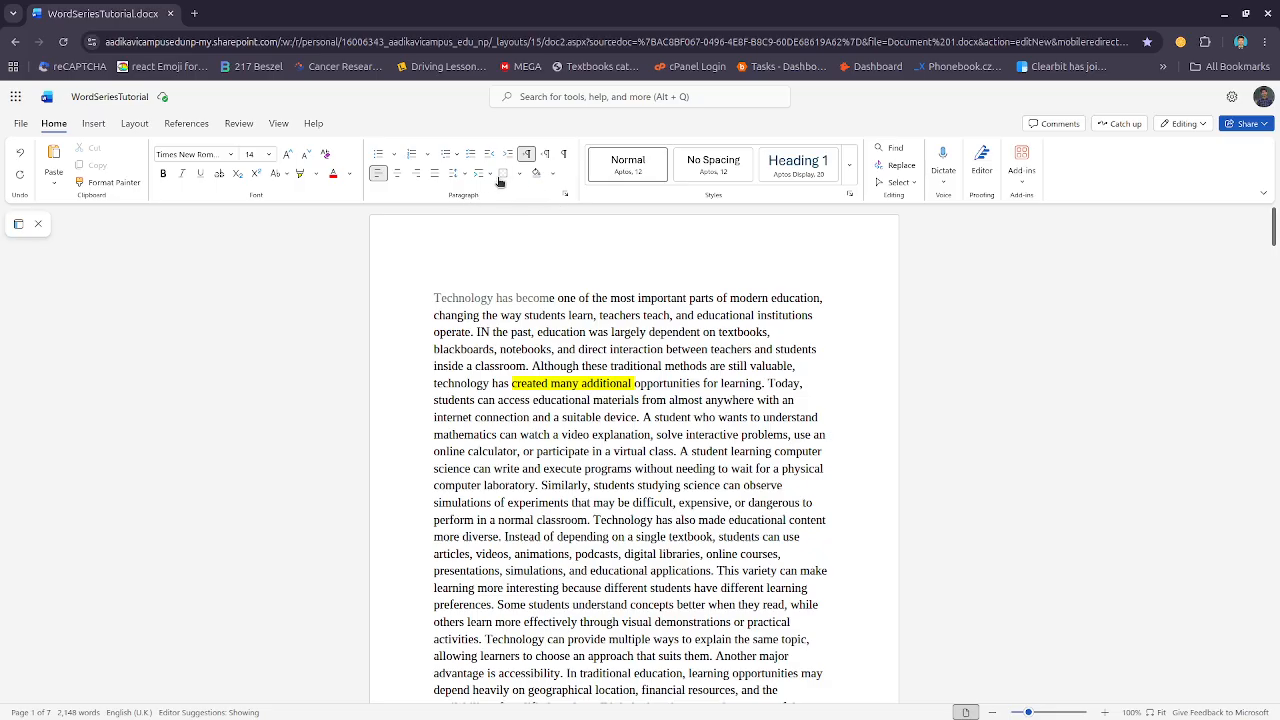
{"action": "left_click", "coordinate": [464, 174]}
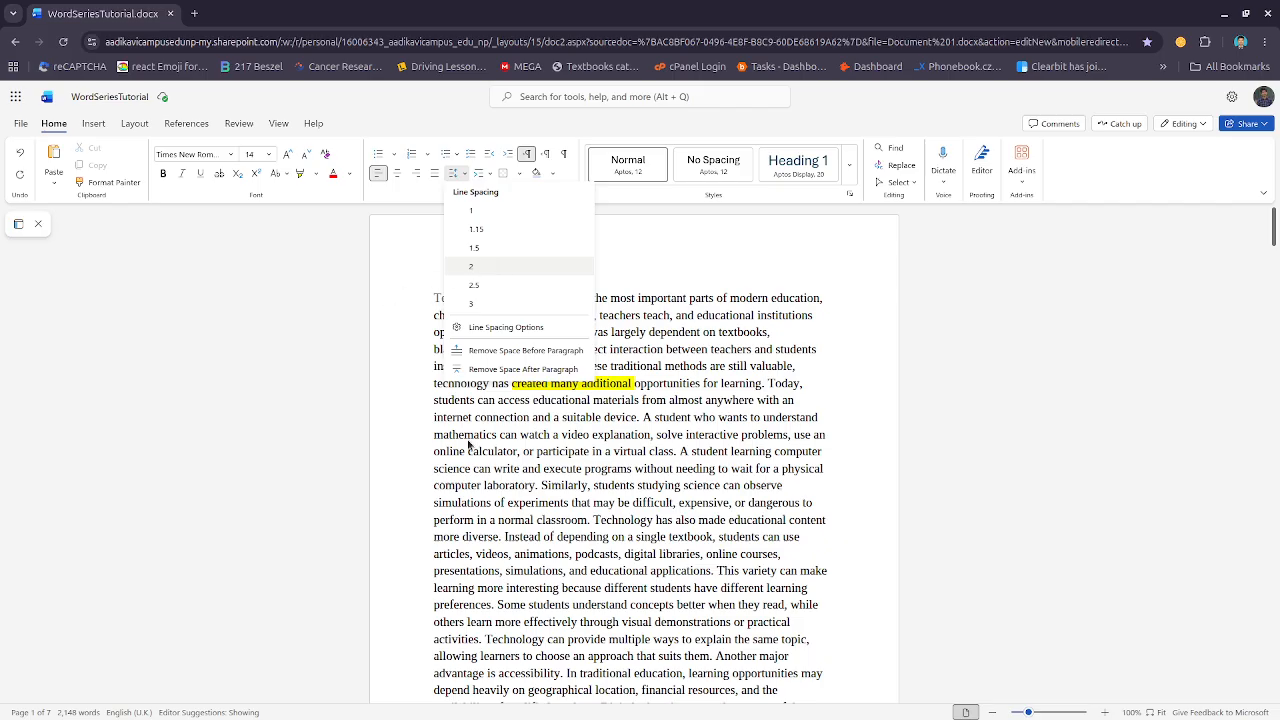
{"action": "left_click", "coordinate": [667, 451]}
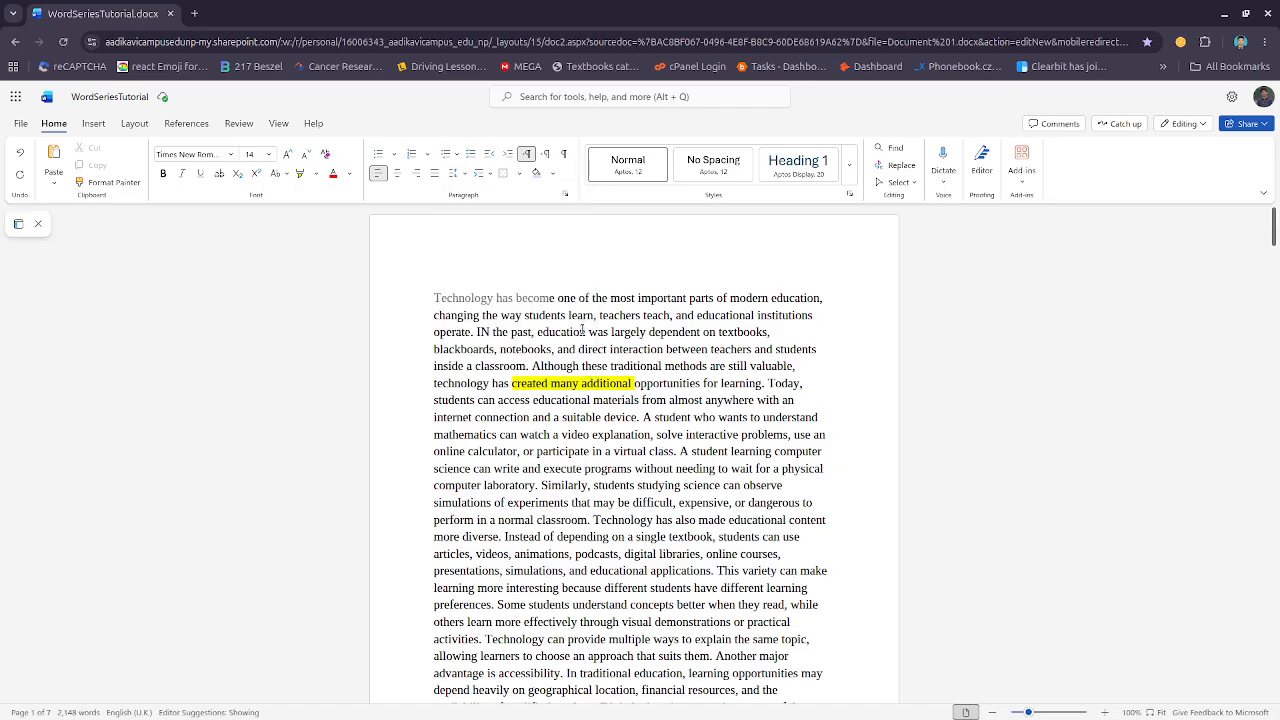
{"action": "triple_click", "coordinate": [483, 301]}
{"action": "scroll", "coordinate": [486, 306], "scroll_direction": "down", "scroll_amount": 4}
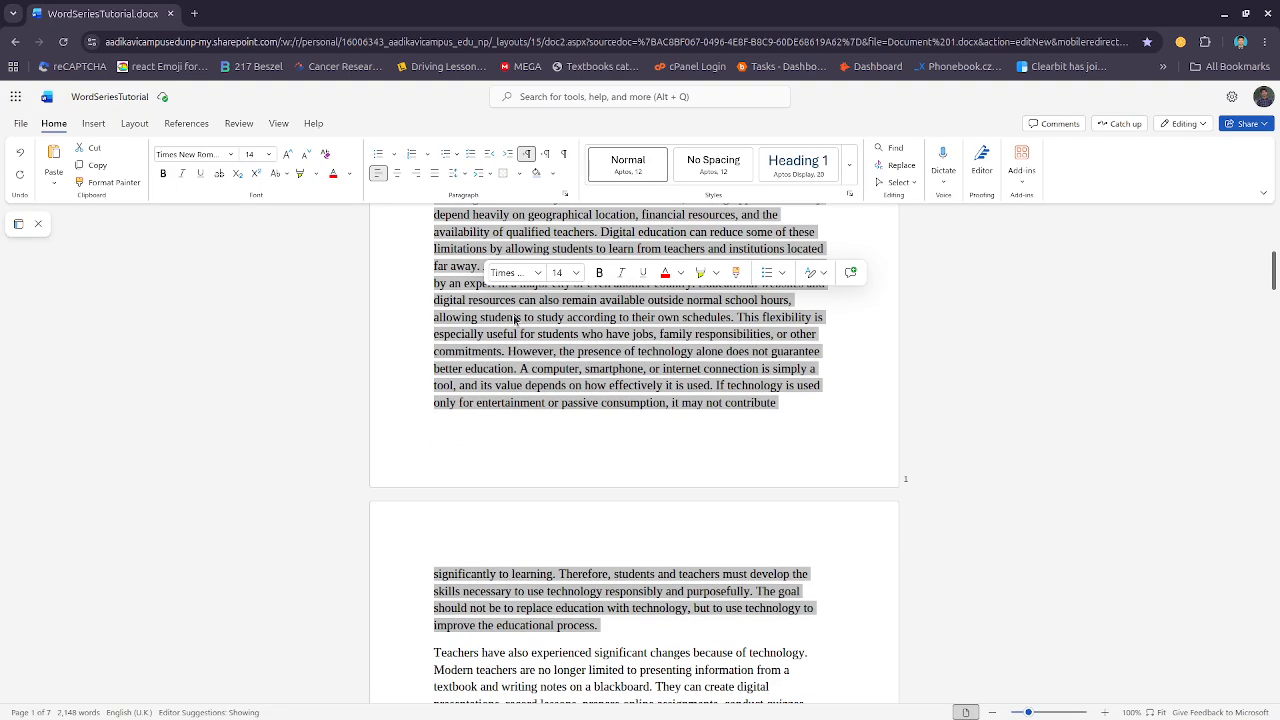
{"action": "scroll", "coordinate": [561, 440], "scroll_direction": "up", "scroll_amount": 4}
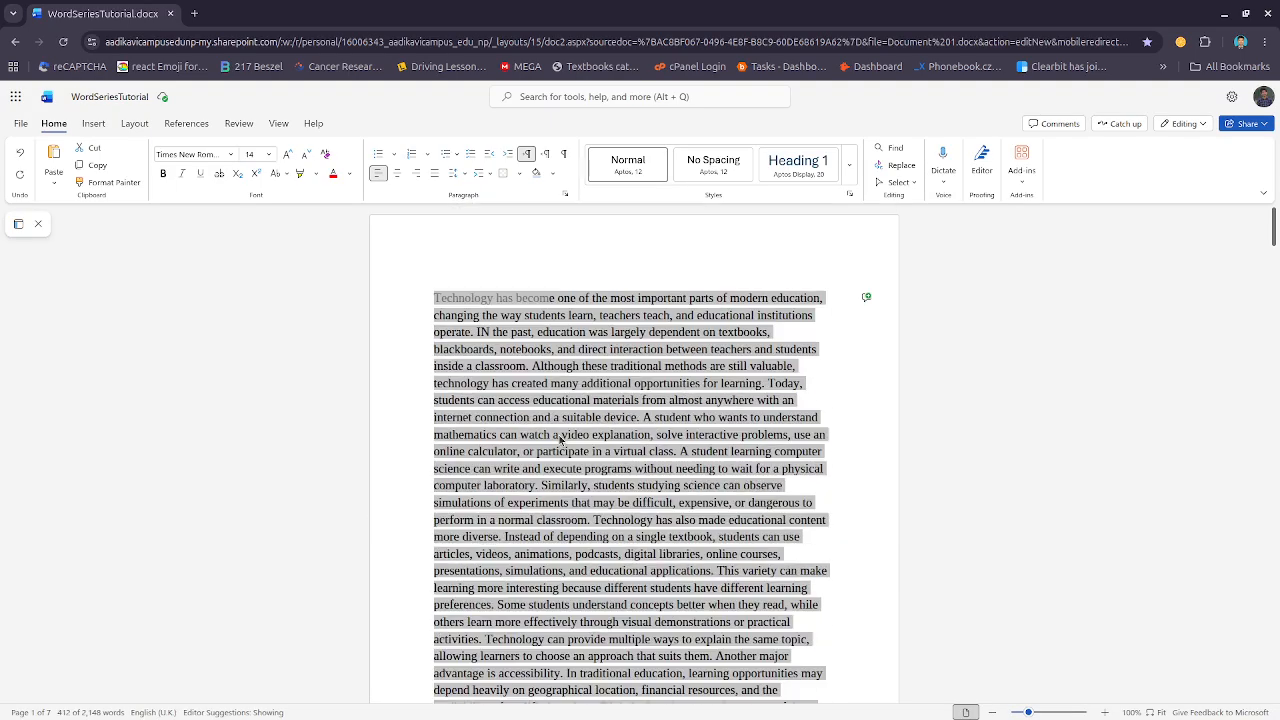
{"action": "left_click", "coordinate": [541, 299]}
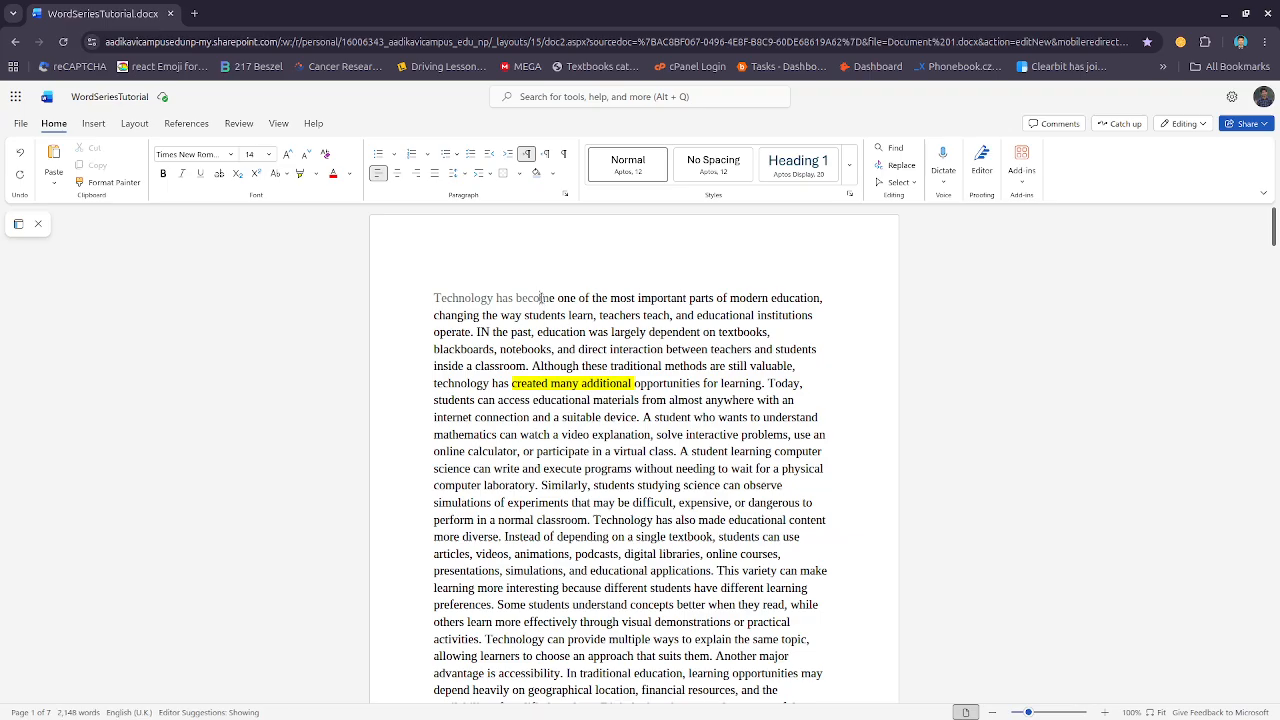
Select the opening lines of the first paragraph and set its line spacing to 2
{"action": "key", "text": "shift+Down"}
{"action": "key", "text": "shift+Down"}
{"action": "key", "text": "shift+Down"}
{"action": "key", "text": "shift+Down"}
{"action": "key", "text": "shift+Down"}
{"action": "key", "text": "shift+Down"}
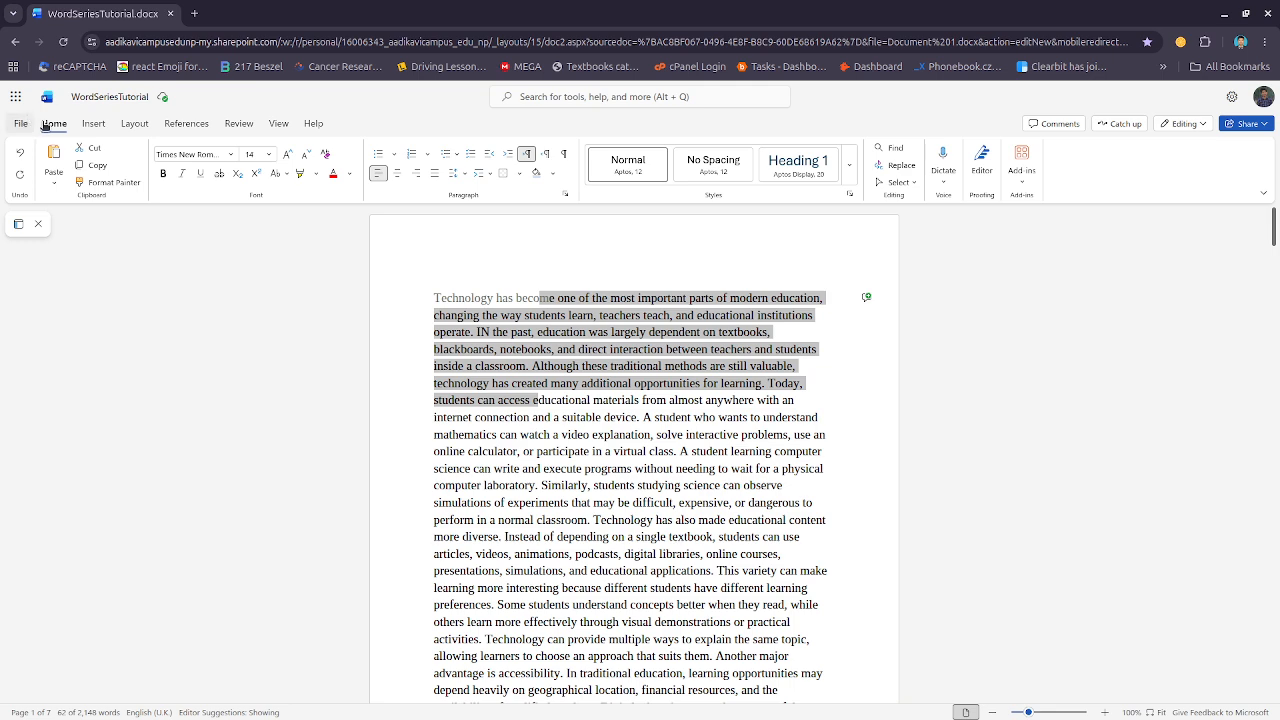
{"action": "left_click", "coordinate": [462, 174]}
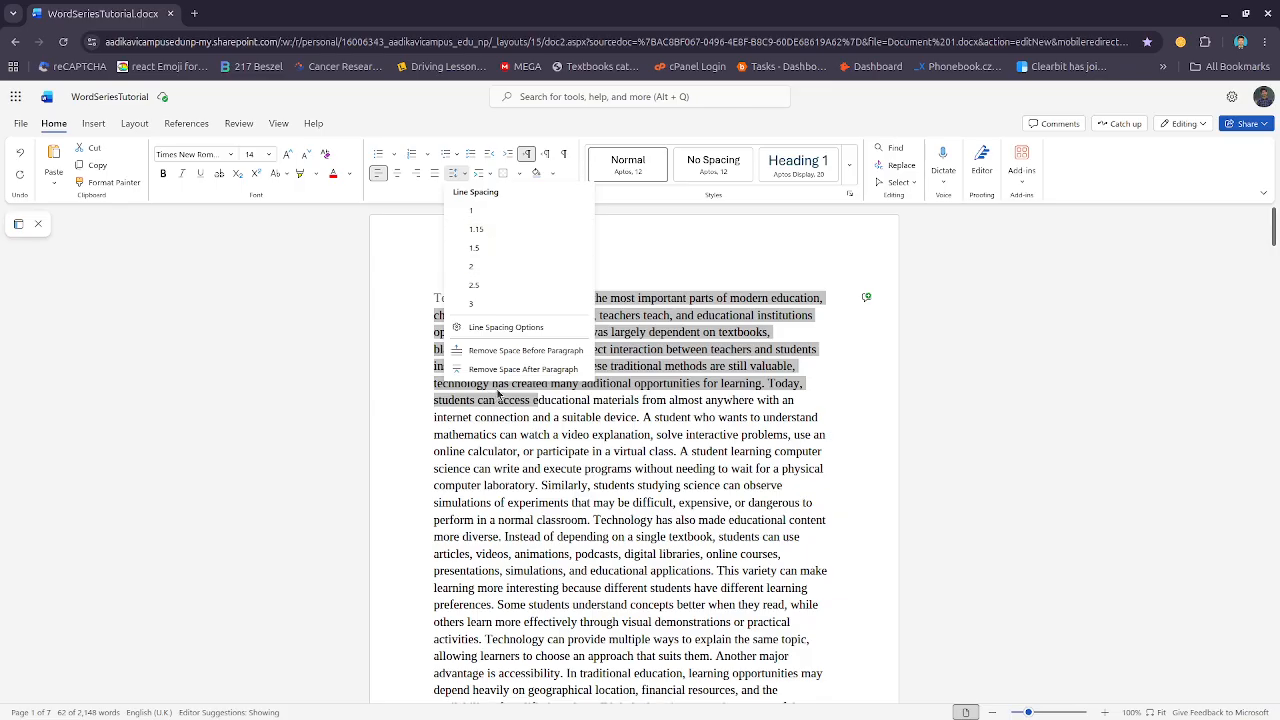
{"action": "left_click", "coordinate": [485, 288]}
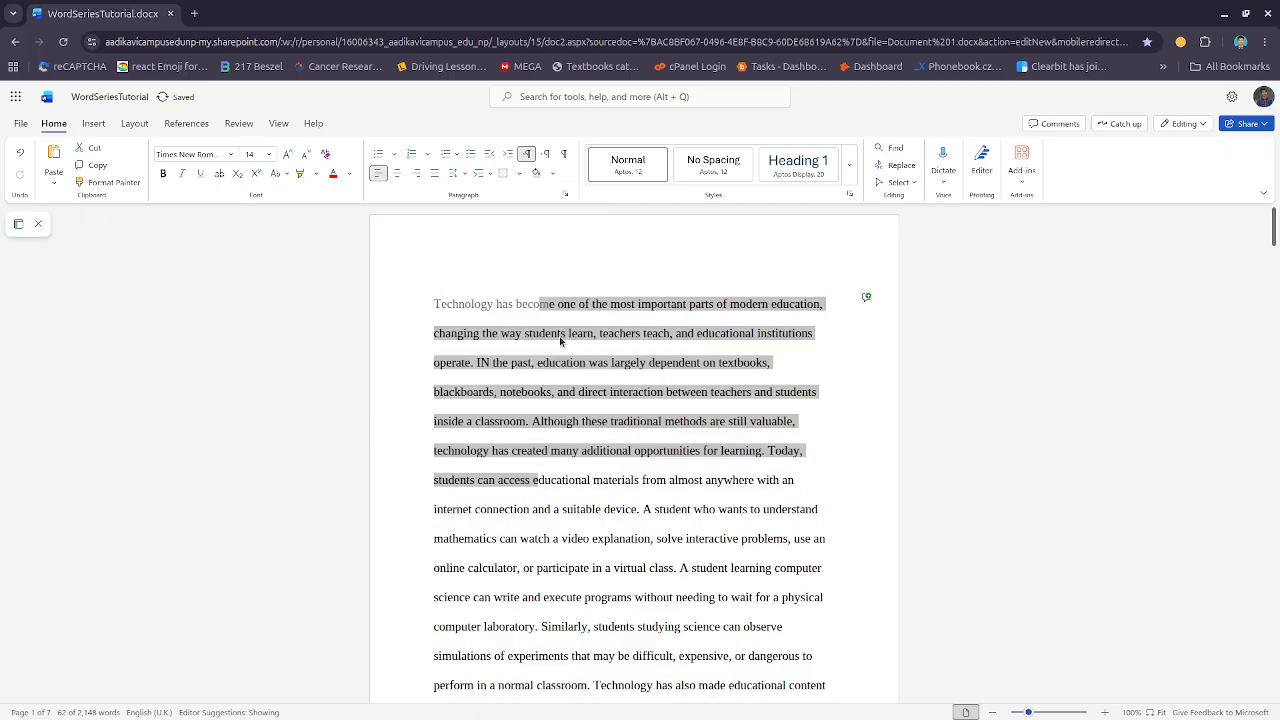
Scroll through the first paragraph to review the new double line spacing
{"action": "scroll", "coordinate": [562, 338], "scroll_direction": "down", "scroll_amount": 10}
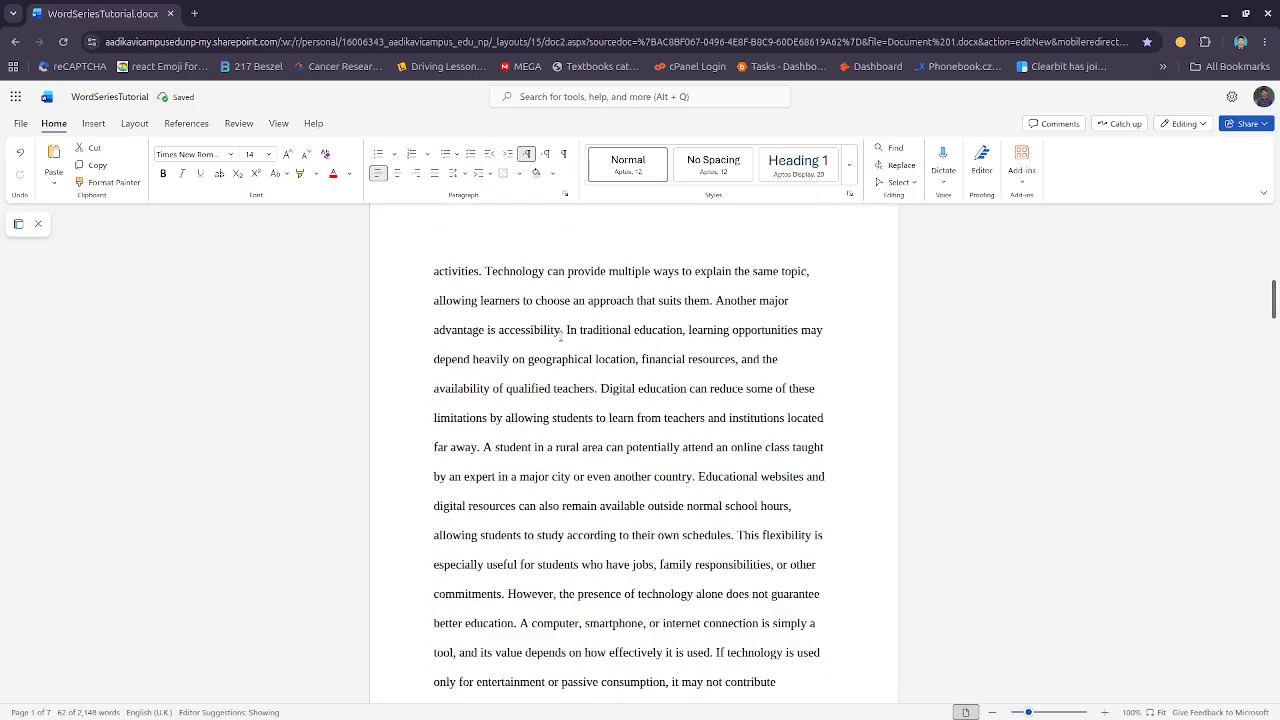
{"action": "scroll", "coordinate": [562, 338], "scroll_direction": "down", "scroll_amount": 5}
{"action": "scroll", "coordinate": [562, 338], "scroll_direction": "up", "scroll_amount": 10}
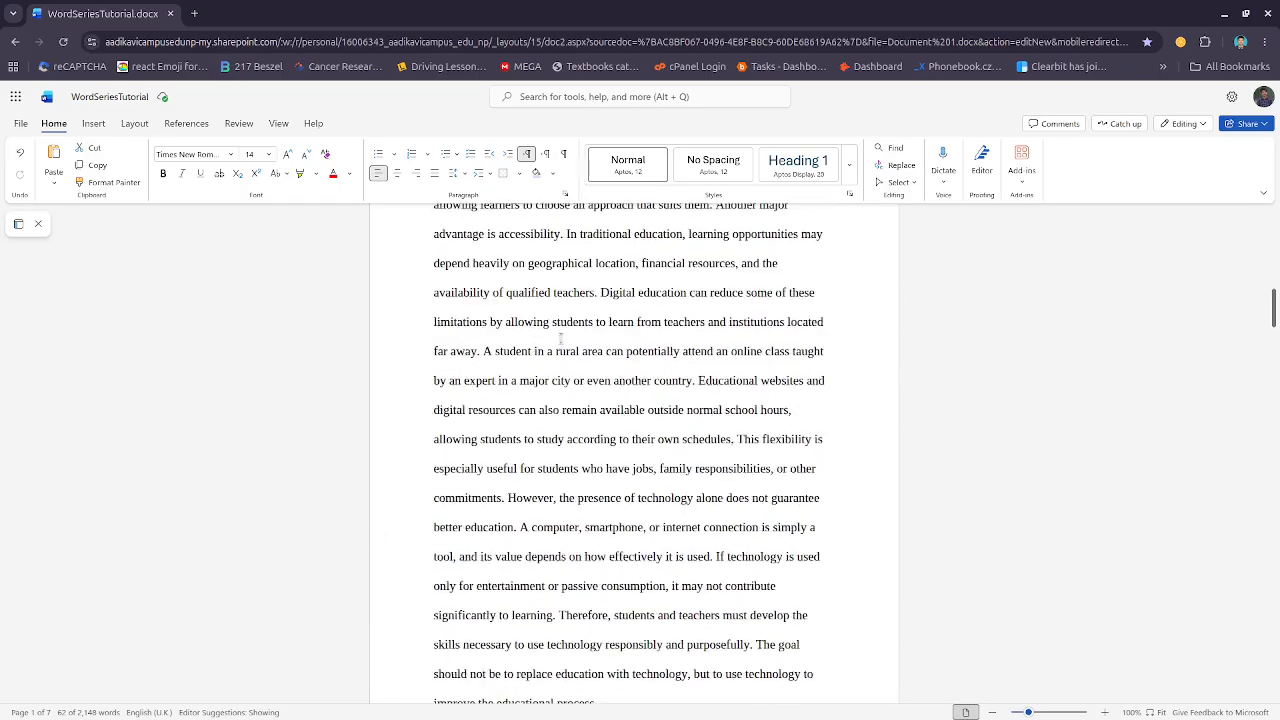
{"action": "scroll", "coordinate": [561, 338], "scroll_direction": "up", "scroll_amount": 6}
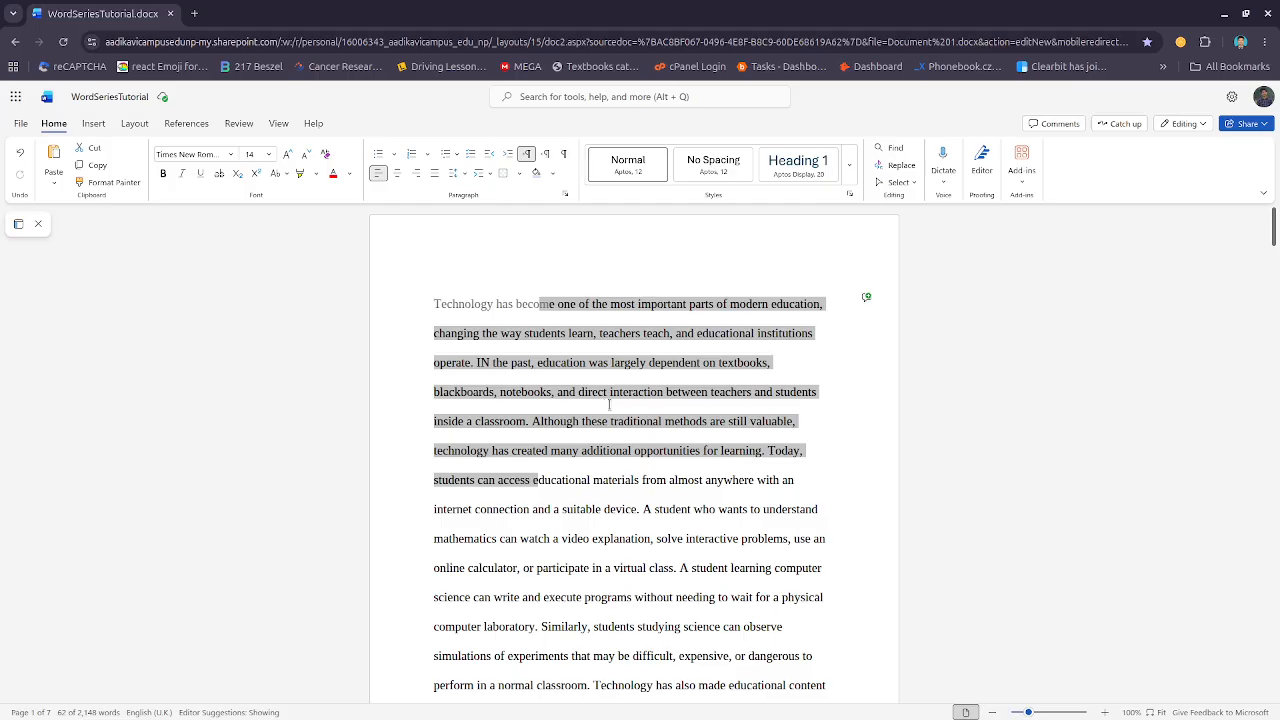
{"action": "scroll", "coordinate": [640, 350], "scroll_direction": "down", "scroll_amount": 5}
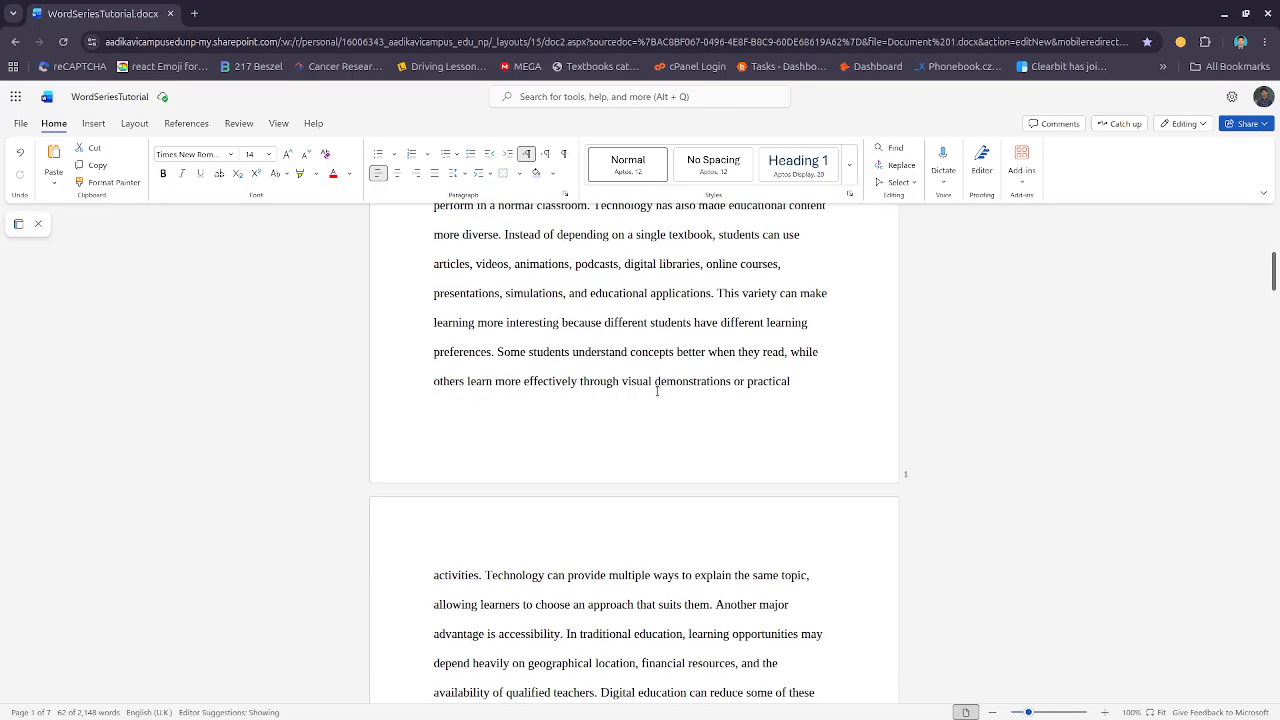
{"action": "scroll", "coordinate": [657, 391], "scroll_direction": "down", "scroll_amount": 4}
{"action": "scroll", "coordinate": [659, 384], "scroll_direction": "down", "scroll_amount": 3}
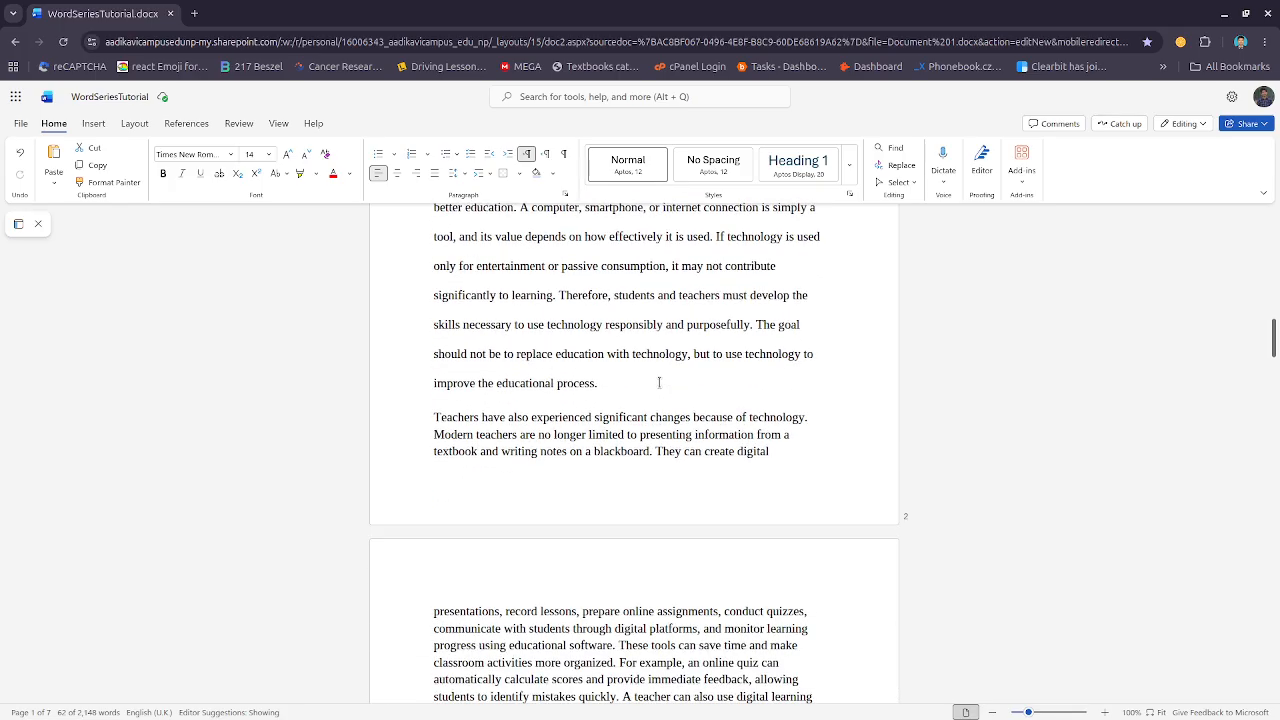
{"action": "scroll", "coordinate": [557, 256], "scroll_direction": "up", "scroll_amount": 6}
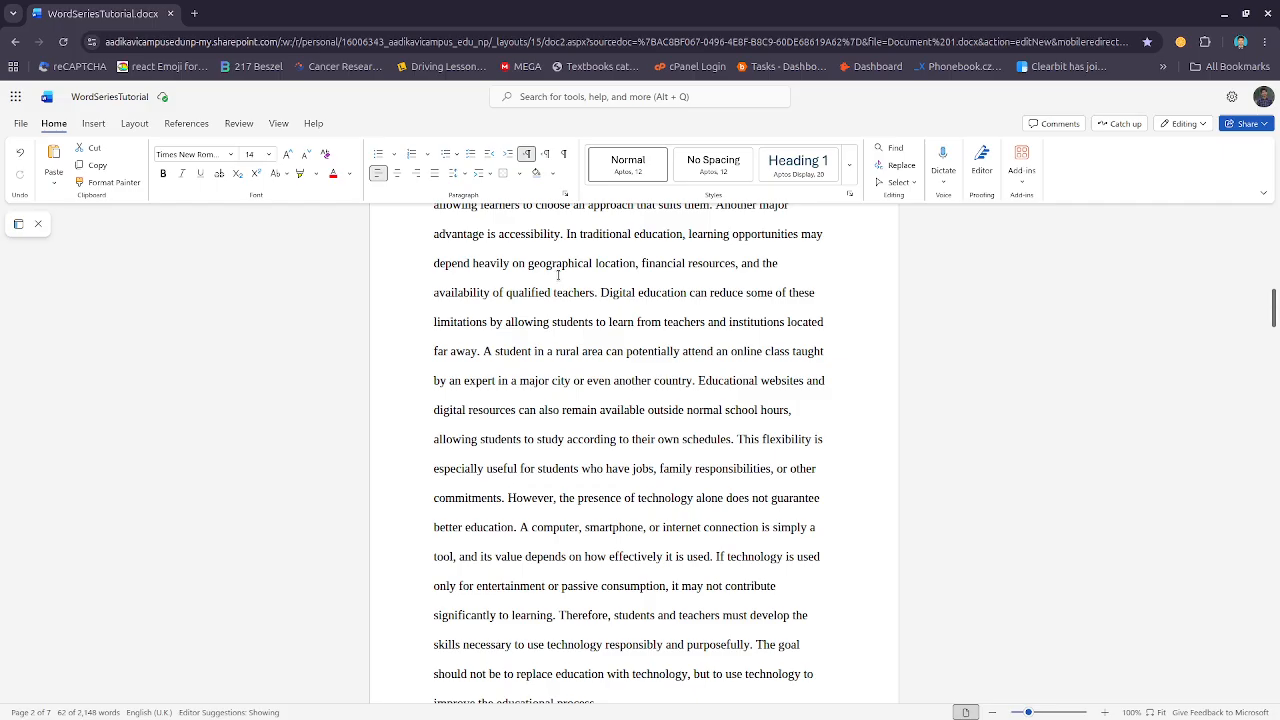
Change the line spacing of the first paragraph to 3
{"action": "left_click", "coordinate": [557, 263]}
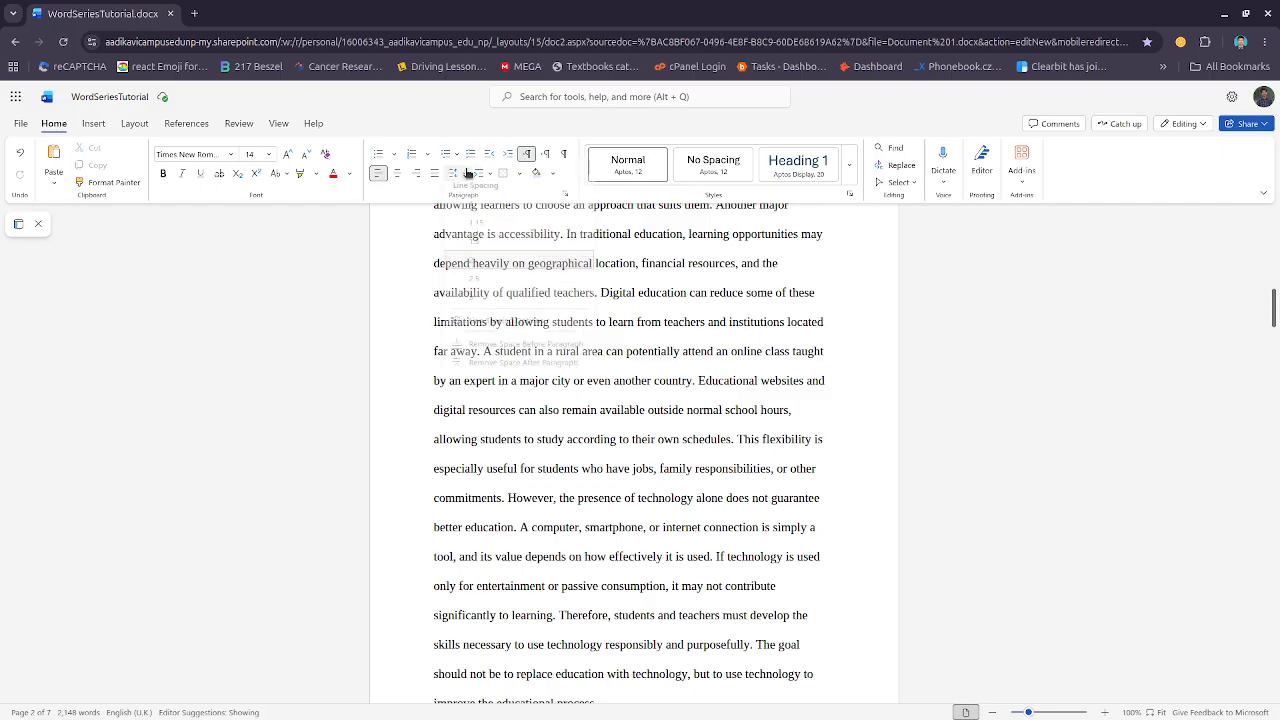
{"action": "left_click", "coordinate": [459, 173]}
{"action": "left_click", "coordinate": [485, 310]}
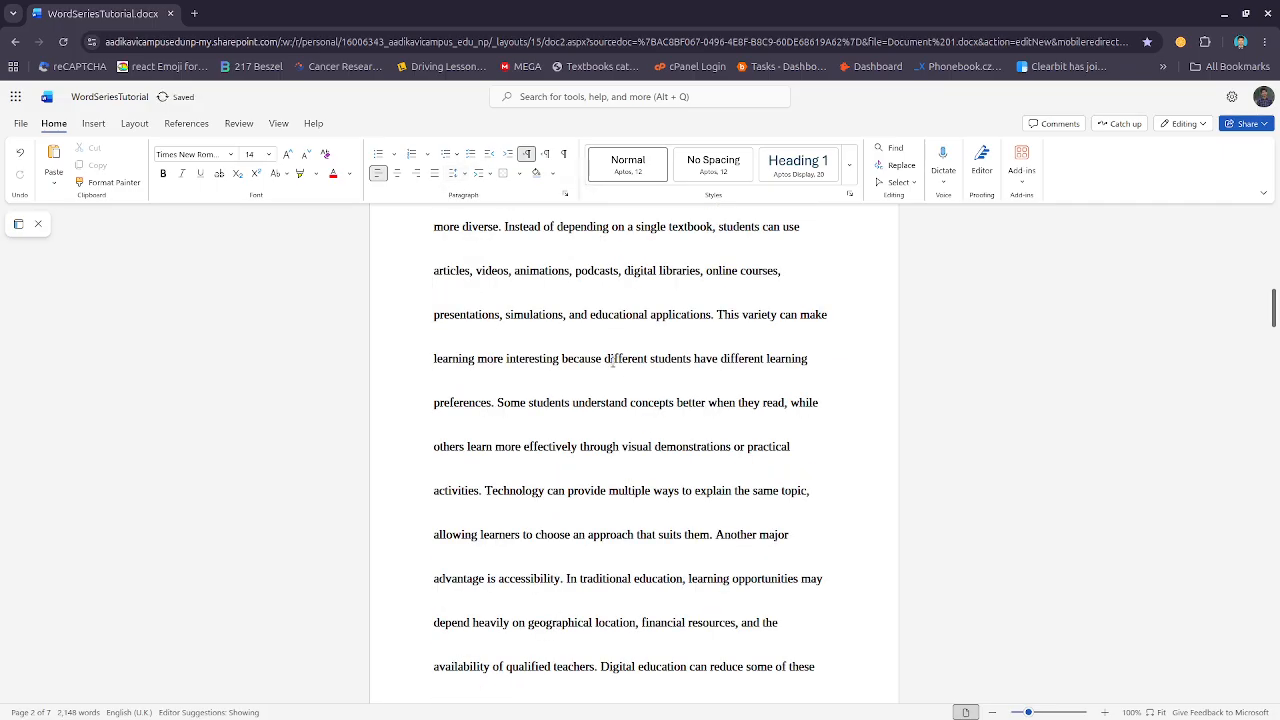
Set the first paragraph's line spacing to 1 and then back to 1.15
{"action": "left_click", "coordinate": [459, 175]}
{"action": "left_click", "coordinate": [472, 208]}
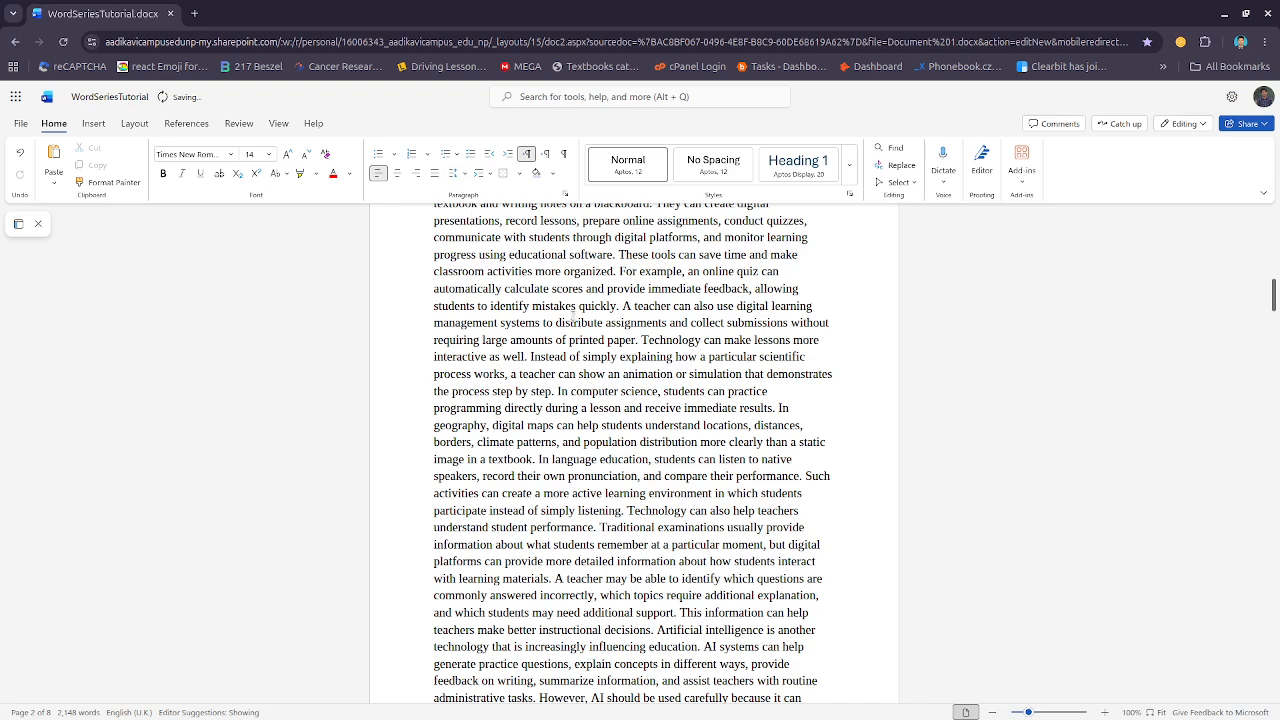
{"action": "left_click", "coordinate": [468, 175]}
{"action": "left_click", "coordinate": [480, 226]}
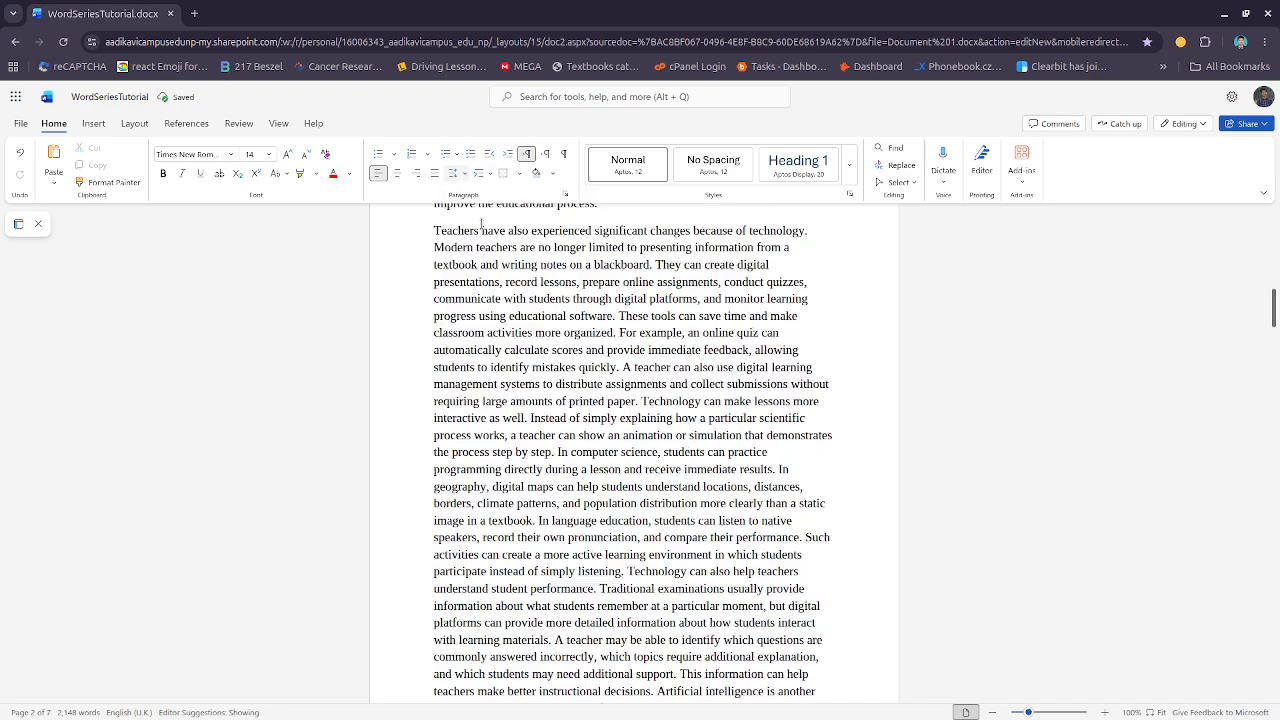
Check the line spacing options of the first paragraph without changing them
{"action": "scroll", "coordinate": [583, 339], "scroll_direction": "up", "scroll_amount": 5}
{"action": "scroll", "coordinate": [583, 339], "scroll_direction": "up", "scroll_amount": 5}
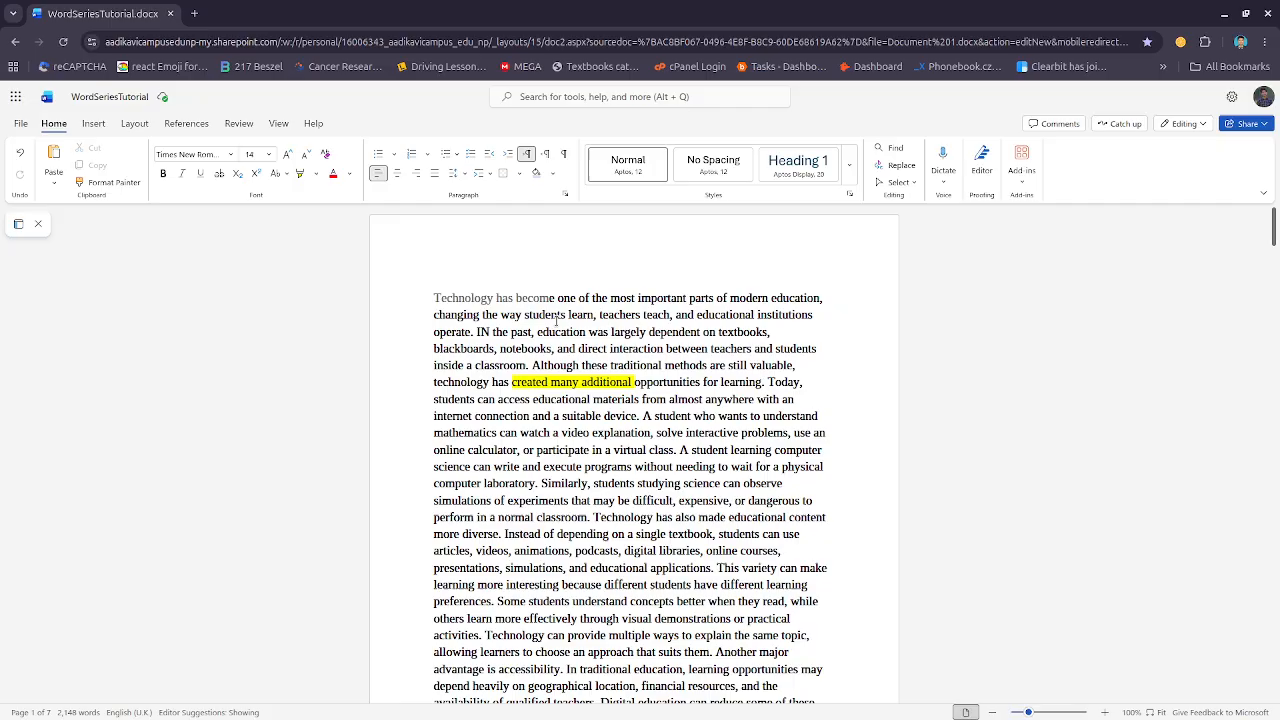
{"action": "left_click", "coordinate": [459, 174]}
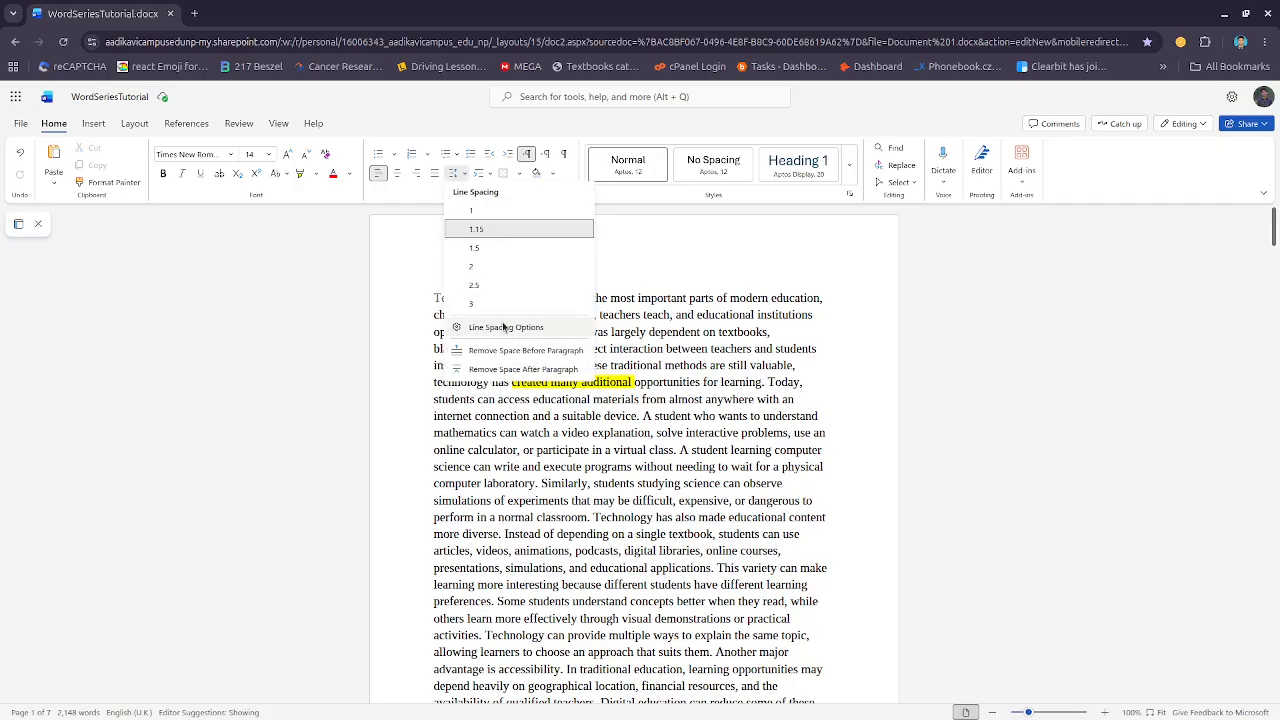
{"action": "left_click", "coordinate": [695, 382]}
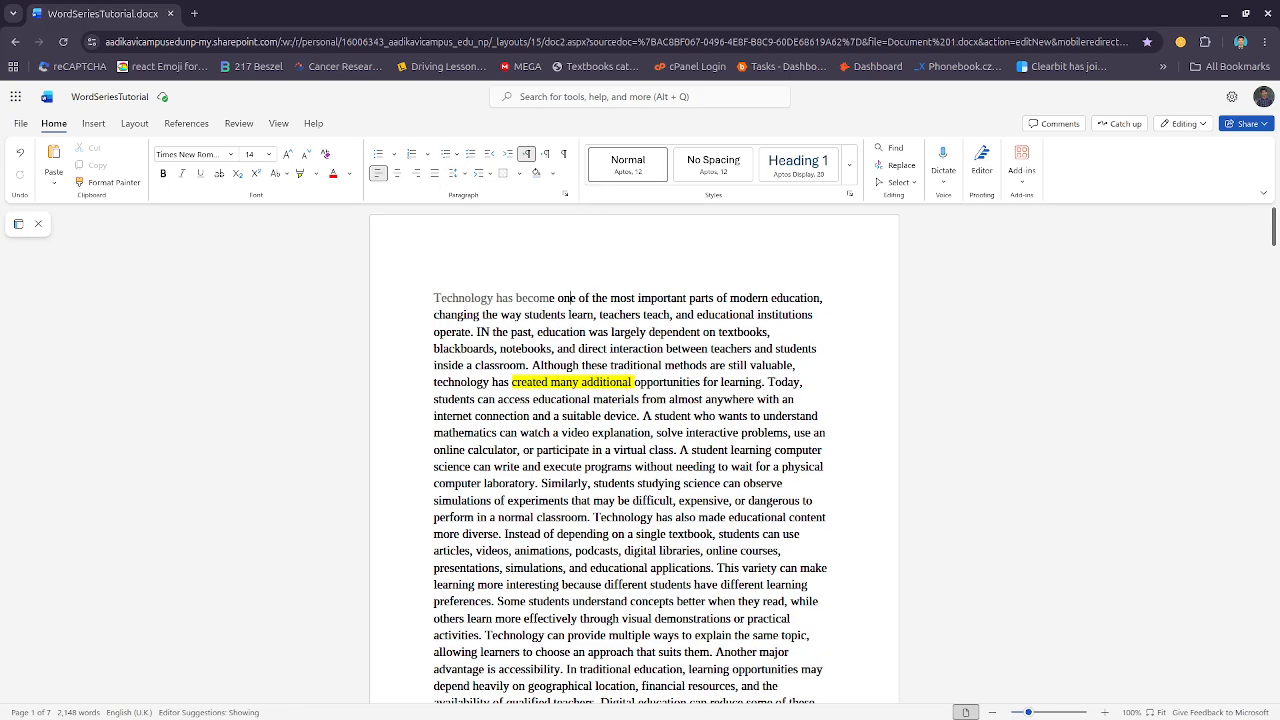
Select the end of the first paragraph and start of the 'Teachers have also' paragraph and remove space before paragraph
{"action": "scroll", "coordinate": [529, 418], "scroll_direction": "down", "scroll_amount": 2}
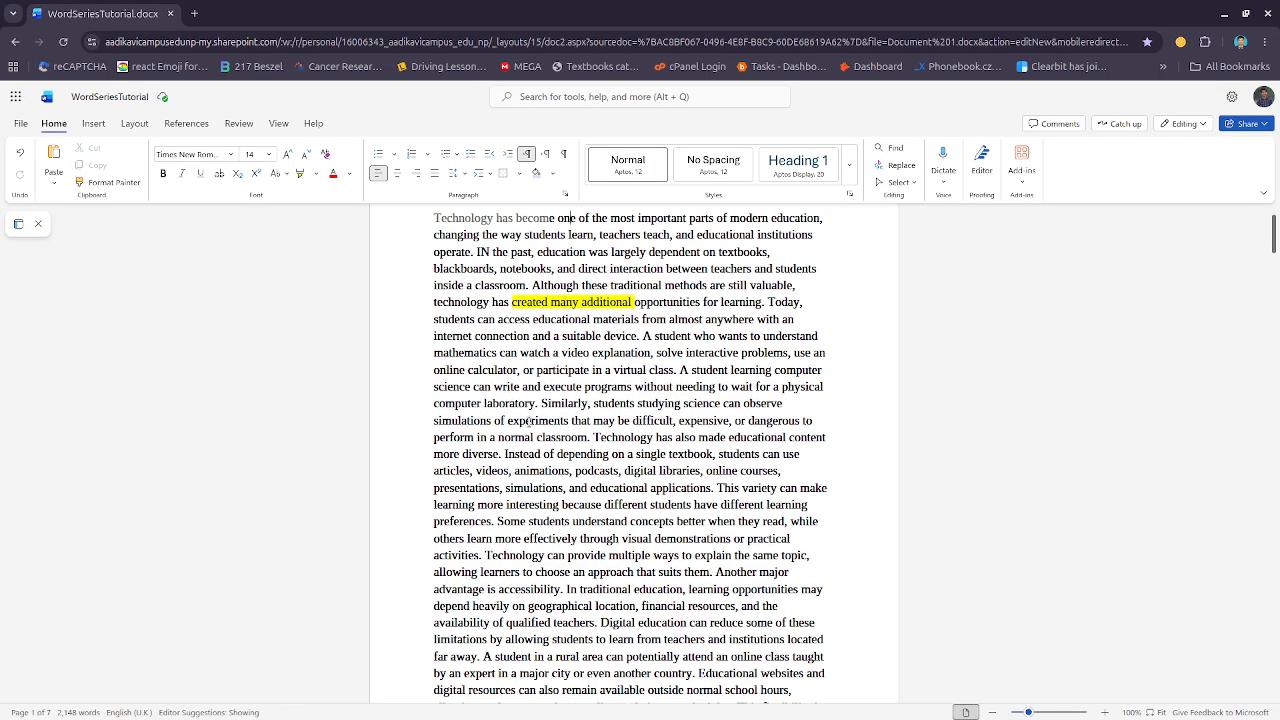
{"action": "scroll", "coordinate": [528, 421], "scroll_direction": "down", "scroll_amount": 5}
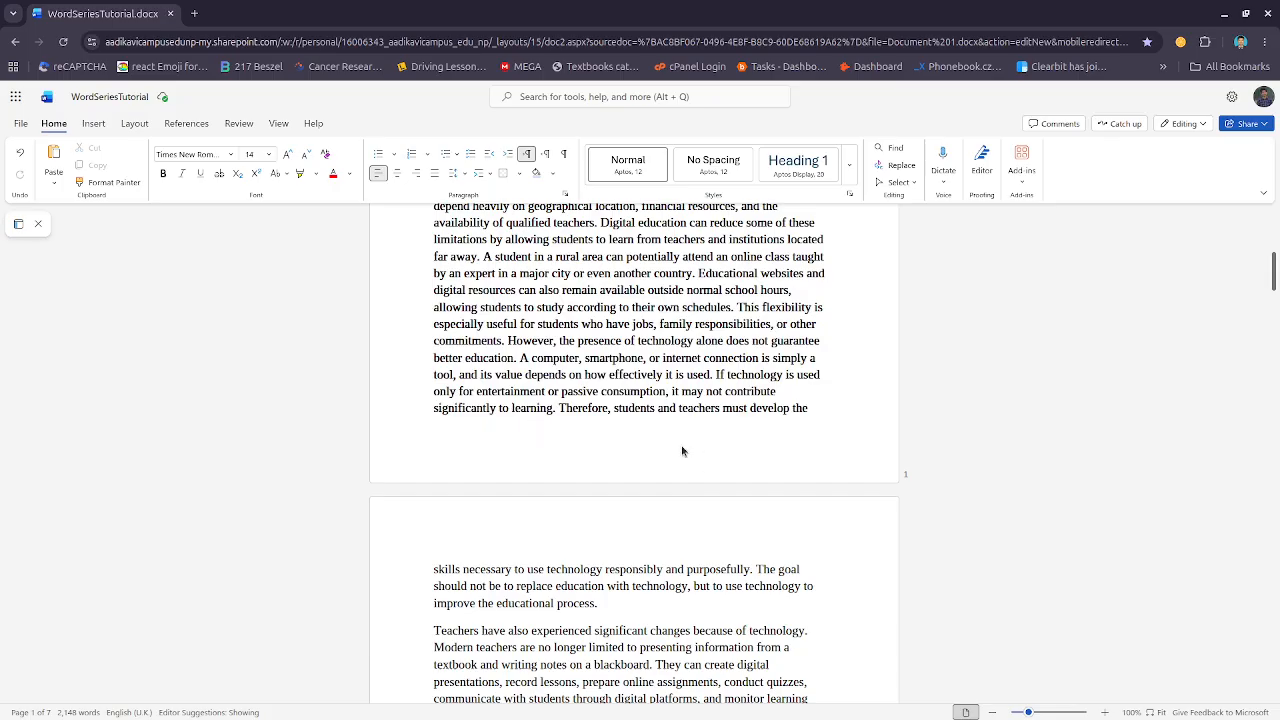
{"action": "scroll", "coordinate": [682, 451], "scroll_direction": "down", "scroll_amount": 2}
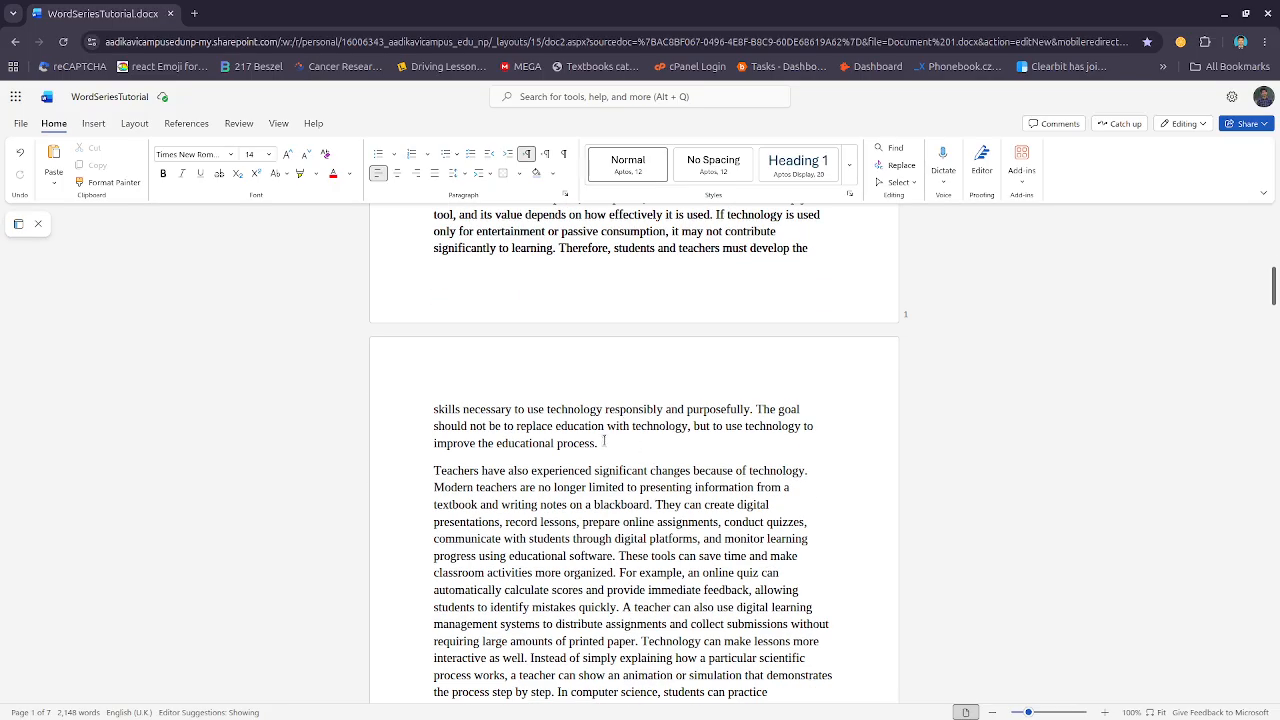
{"action": "left_click", "coordinate": [604, 441]}
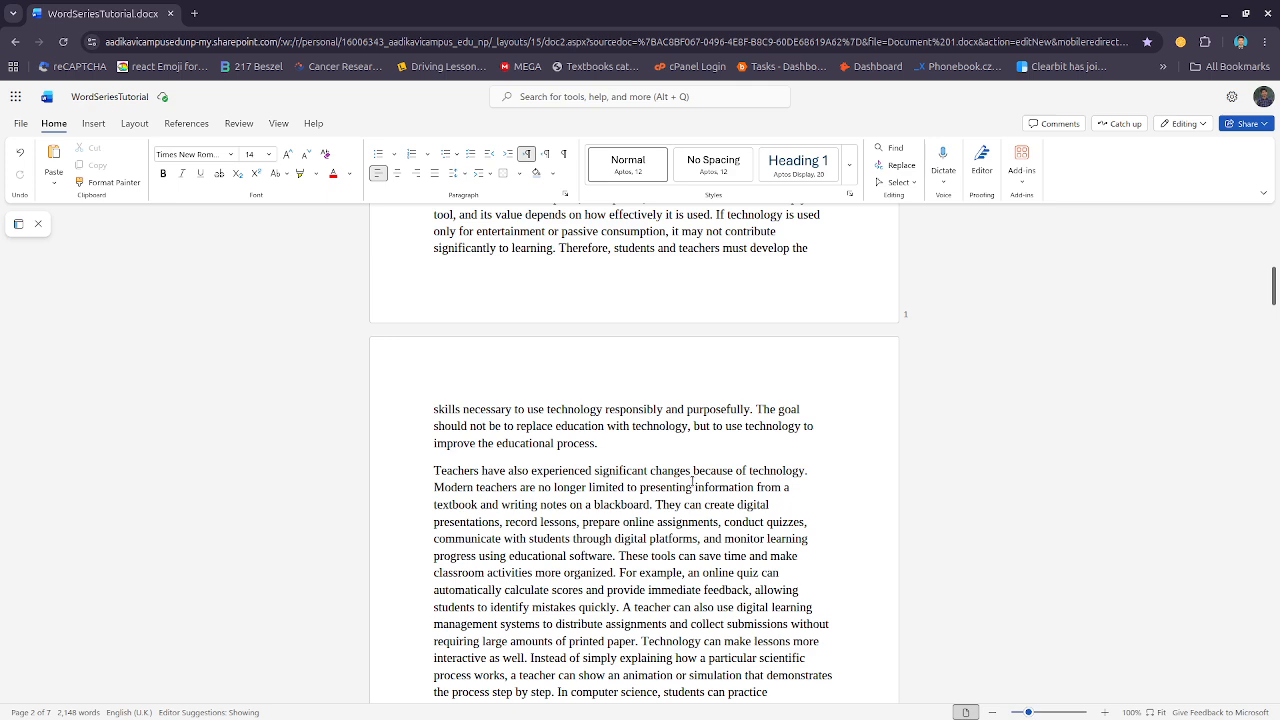
{"action": "left_click_drag", "start_coordinate": [560, 425], "coordinate": [574, 472]}
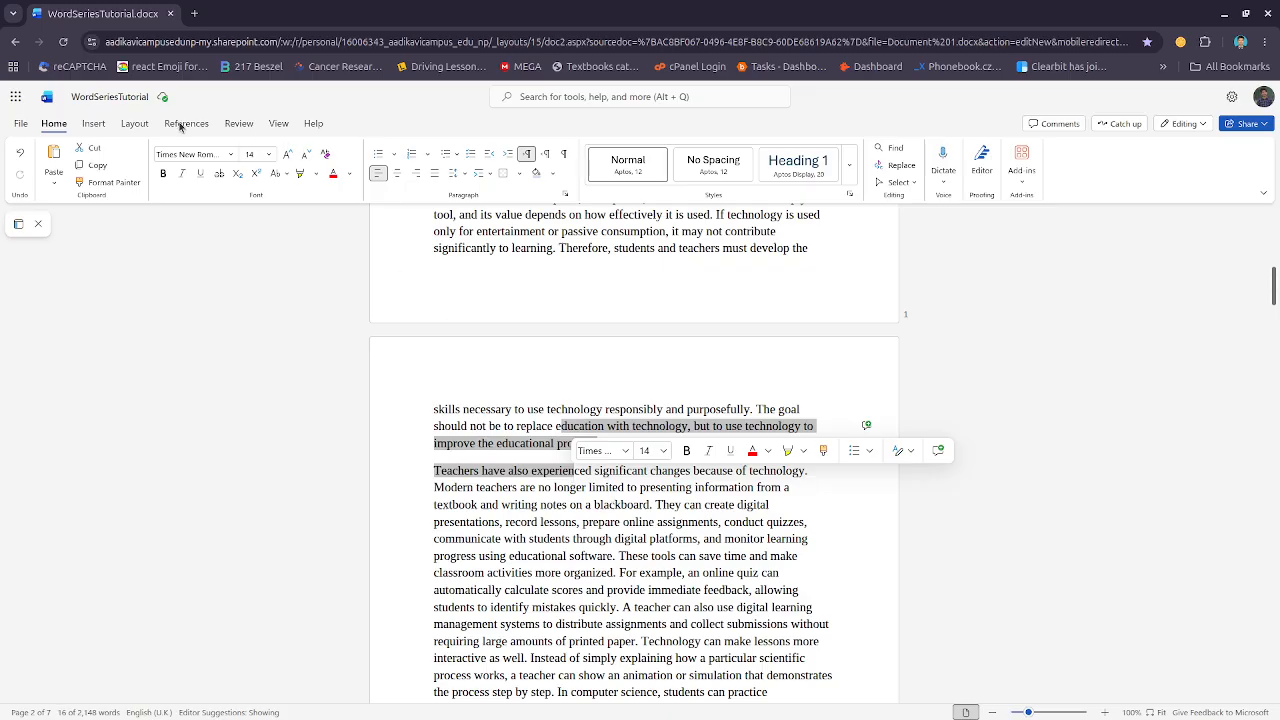
{"action": "left_click", "coordinate": [456, 174]}
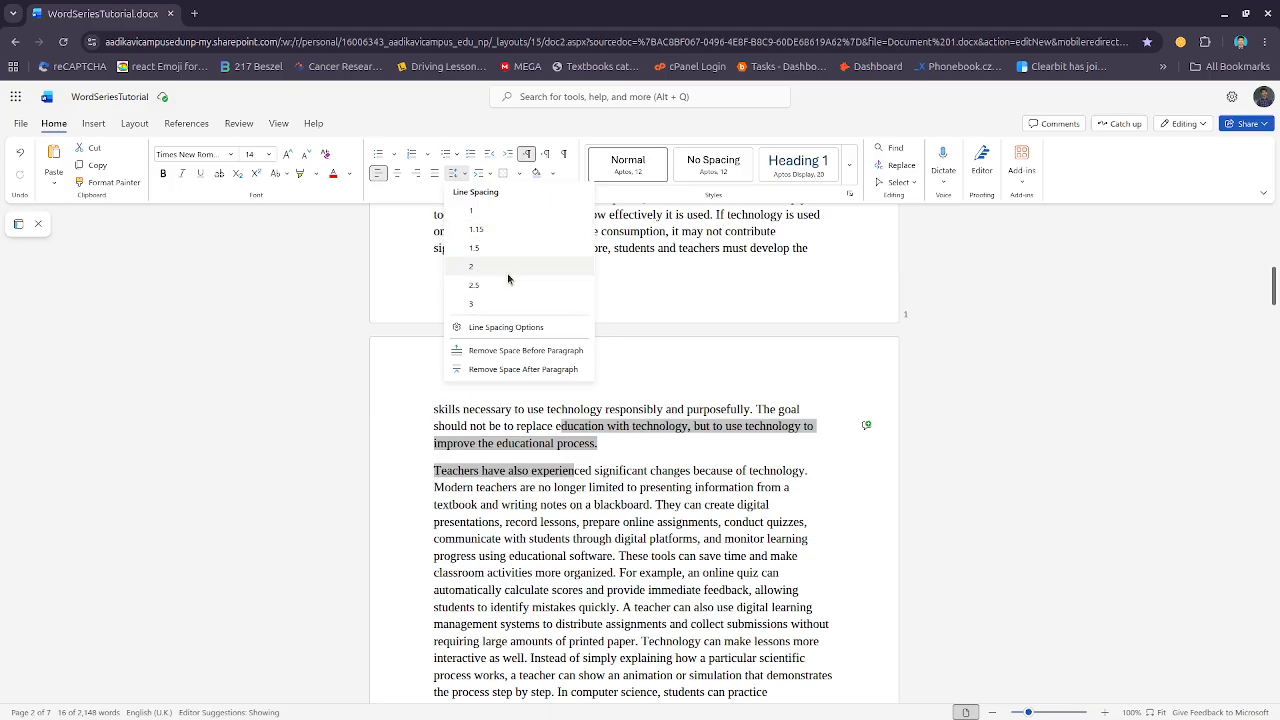
{"action": "left_click", "coordinate": [538, 360]}
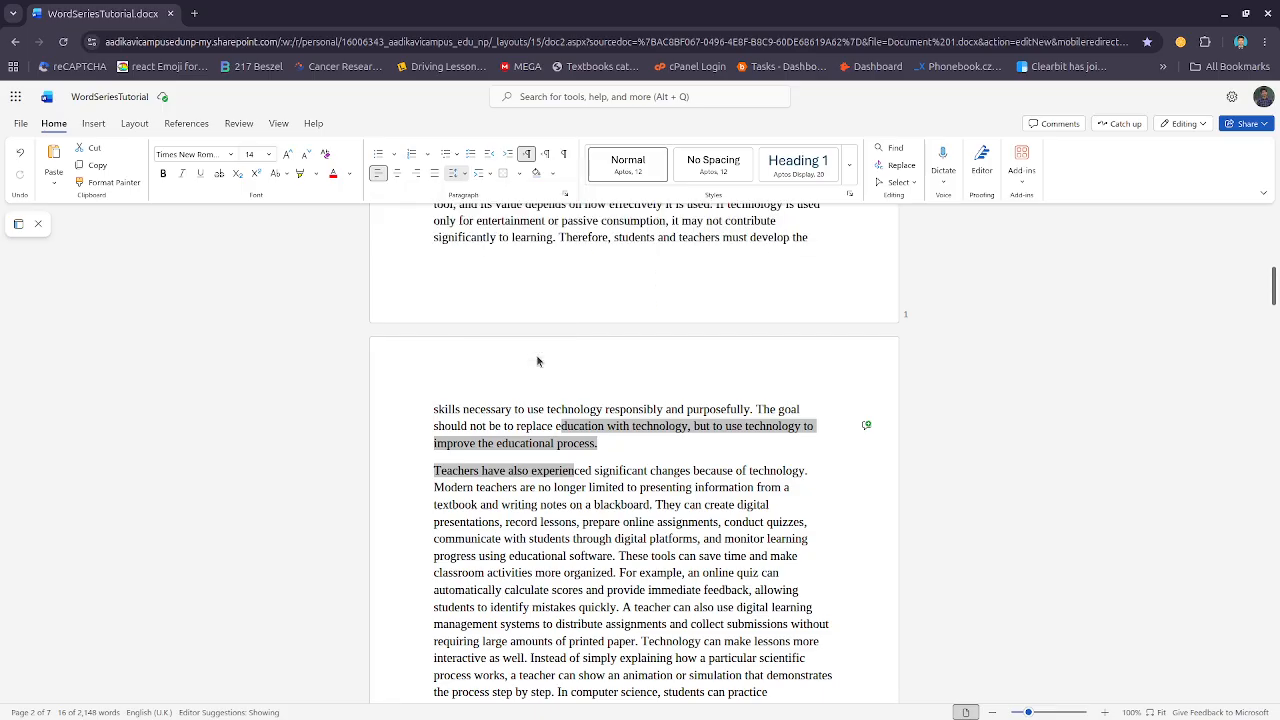
Remove space after paragraph for the selected paragraphs, then add space before paragraph to them
{"action": "left_click", "coordinate": [462, 174]}
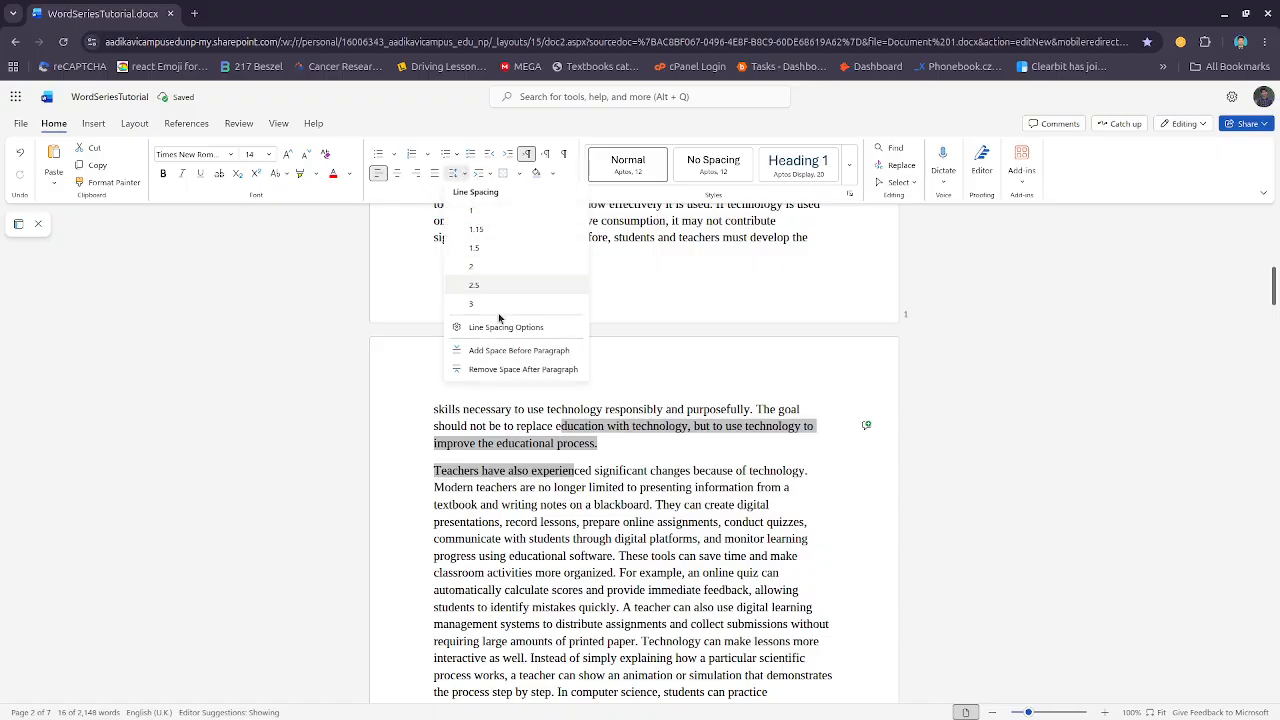
{"action": "left_click", "coordinate": [522, 369]}
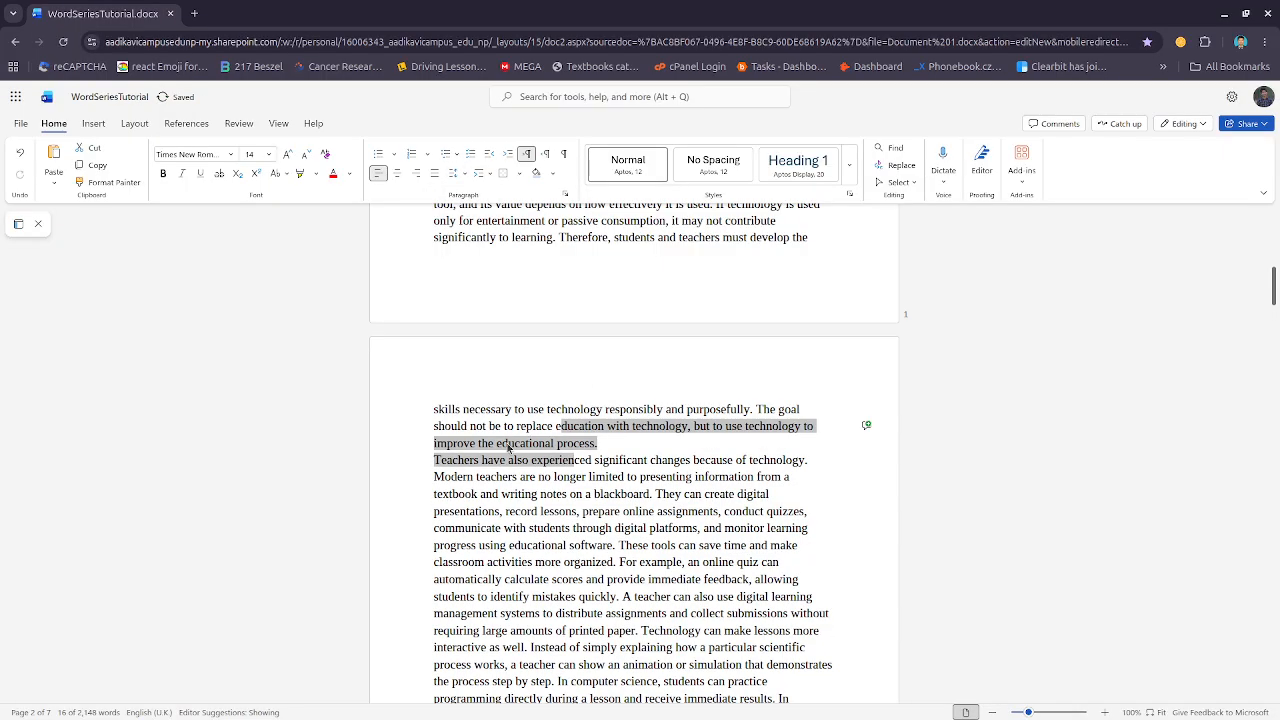
{"action": "left_click", "coordinate": [462, 174]}
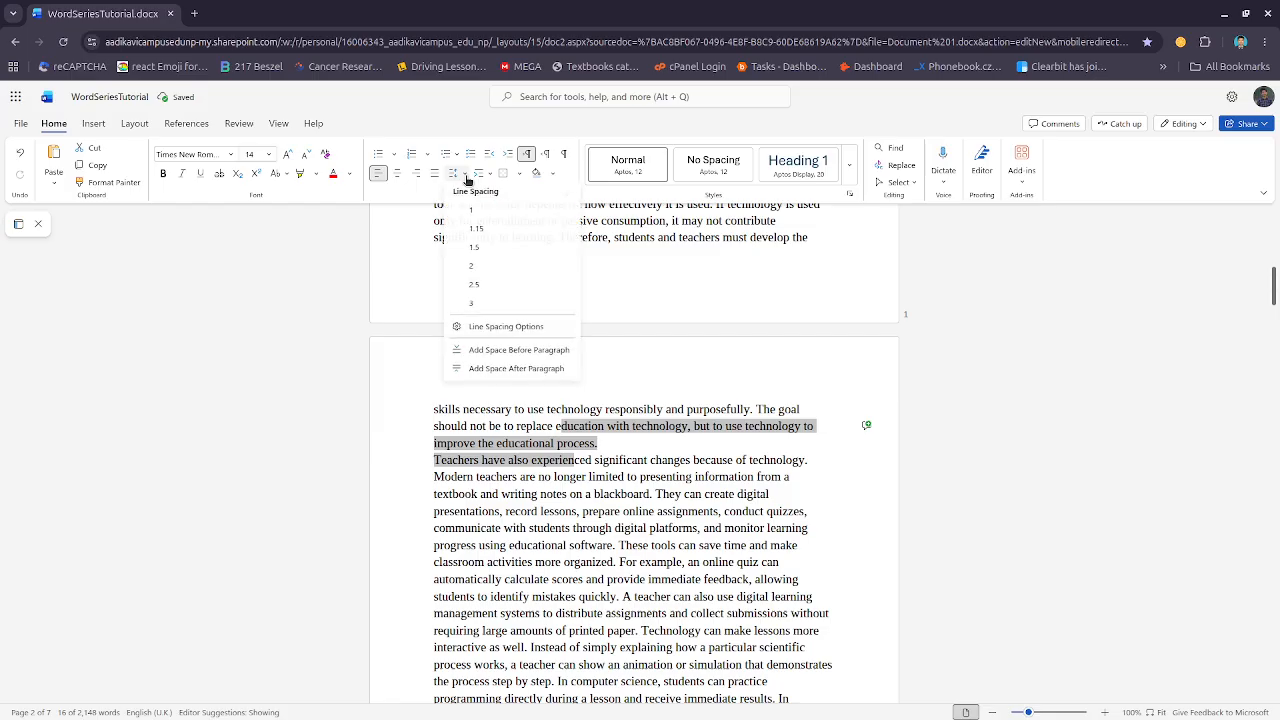
{"action": "left_click", "coordinate": [488, 350]}
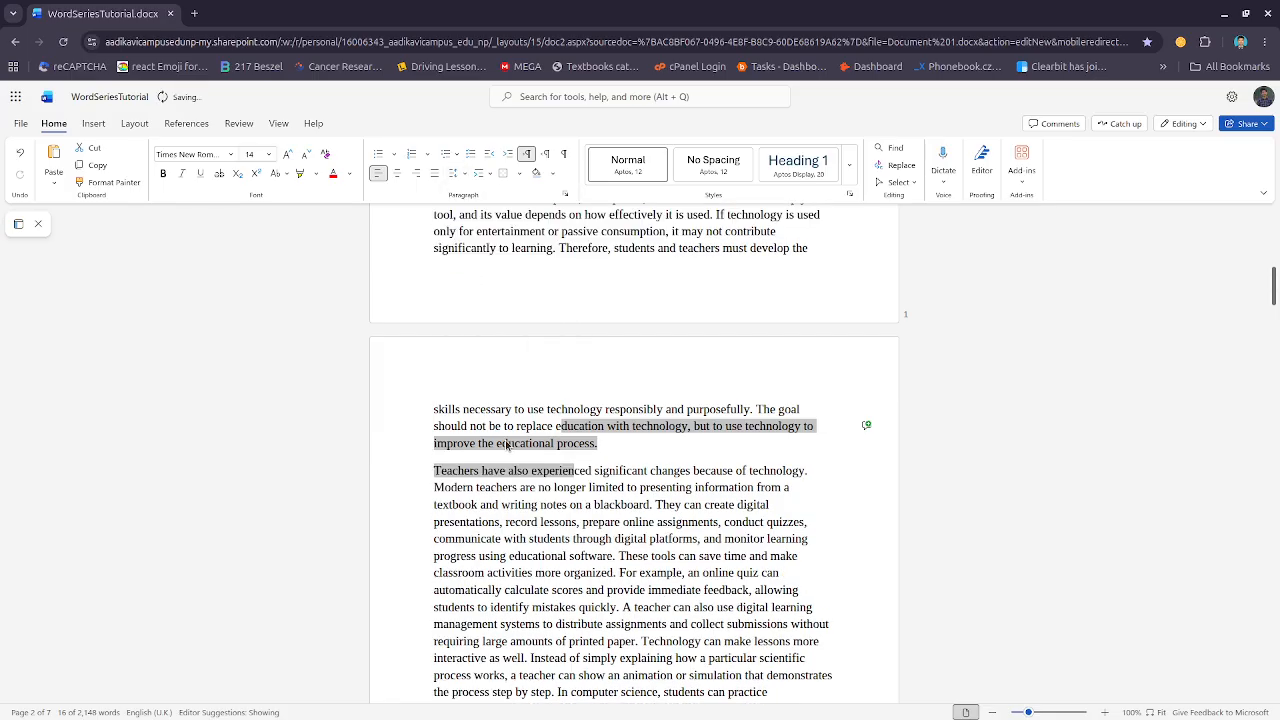
Add space after paragraph to the selected paragraphs and deselect the text at the end of the 'improve the educational process.' line
{"action": "left_click", "coordinate": [466, 172]}
{"action": "left_click", "coordinate": [503, 369]}
{"action": "left_click", "coordinate": [462, 173]}
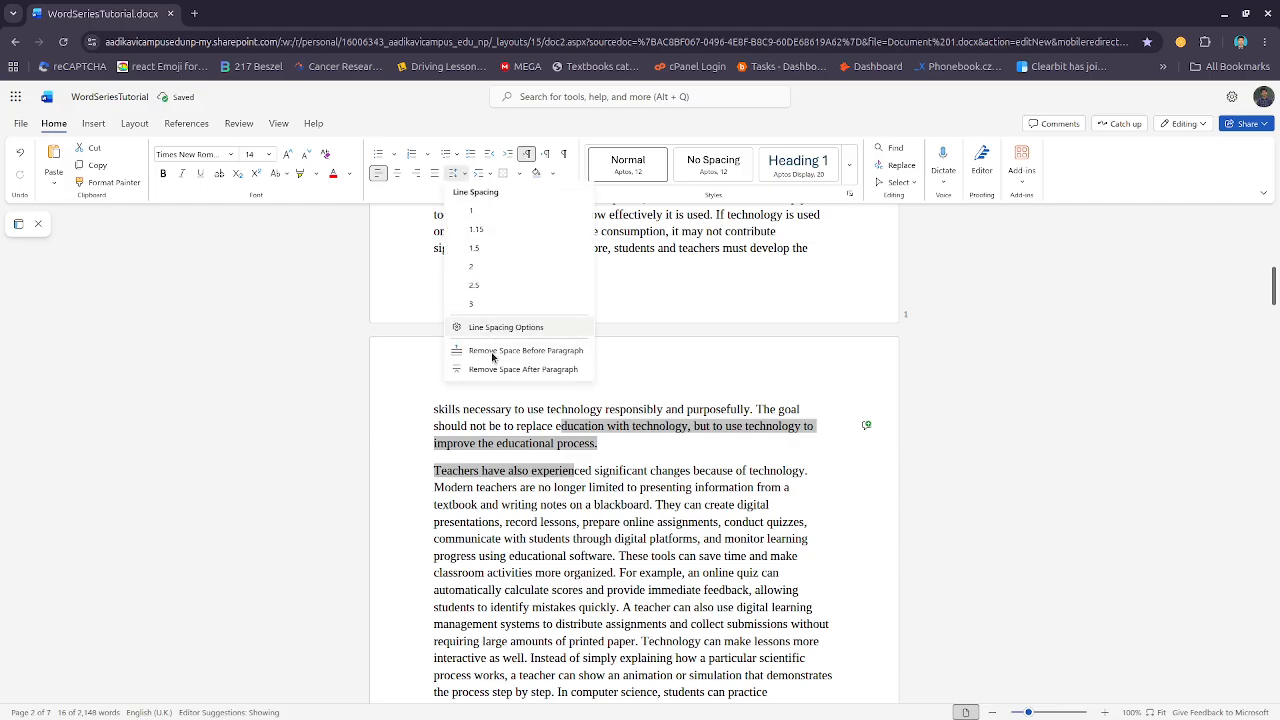
{"action": "left_click", "coordinate": [636, 442]}
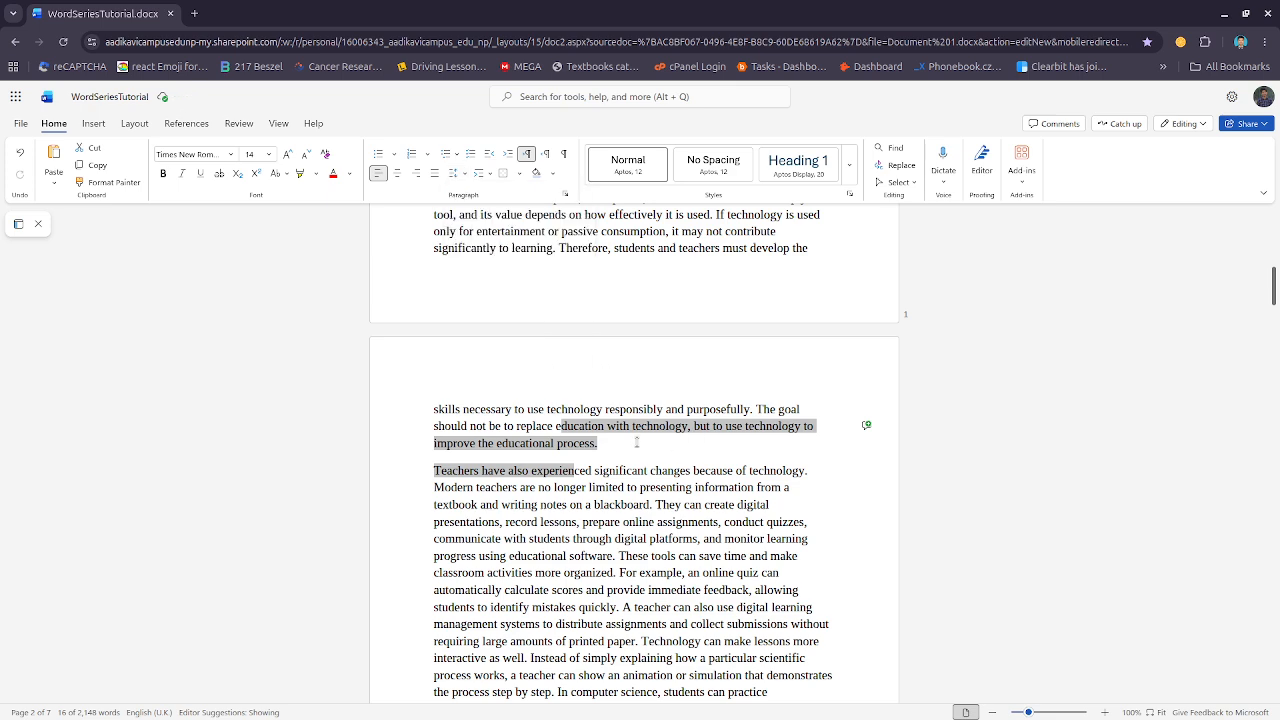
{"action": "left_click", "coordinate": [636, 442]}
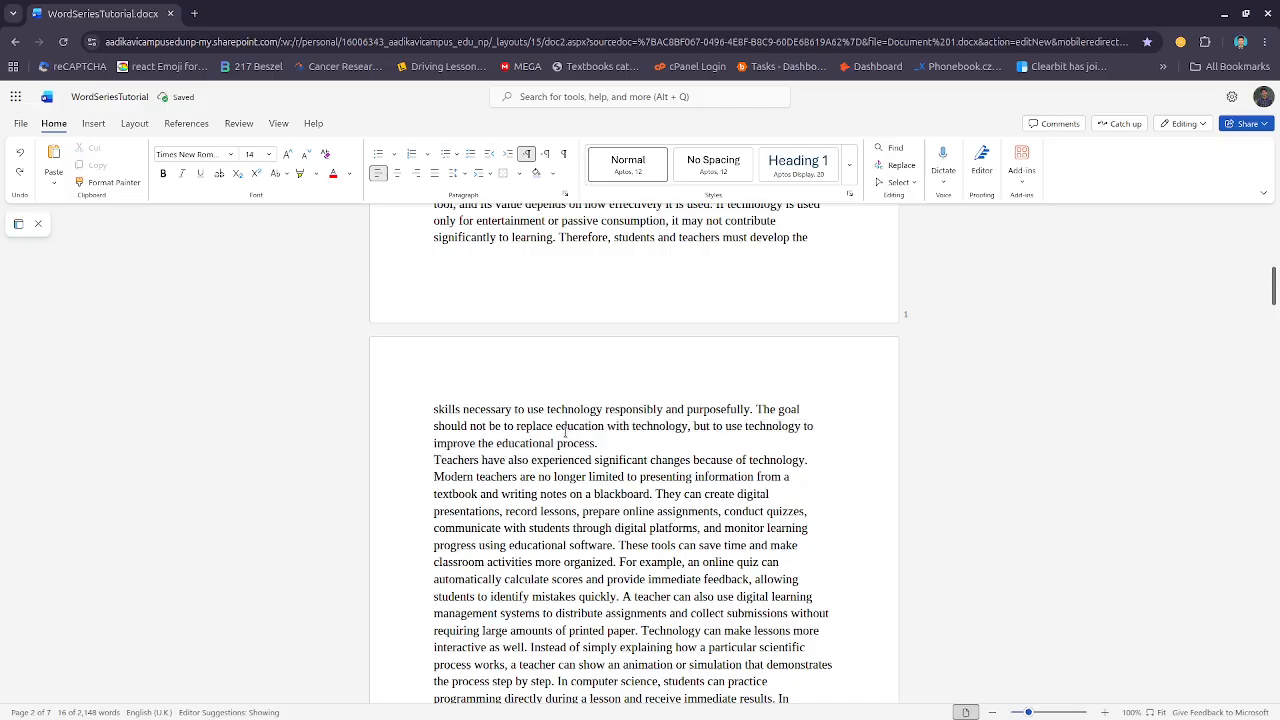
Toggle space before and after paragraph for the cursor's paragraph, undo the last change, and finally add space before paragraph
{"action": "left_click", "coordinate": [467, 176]}
{"action": "left_click", "coordinate": [499, 350]}
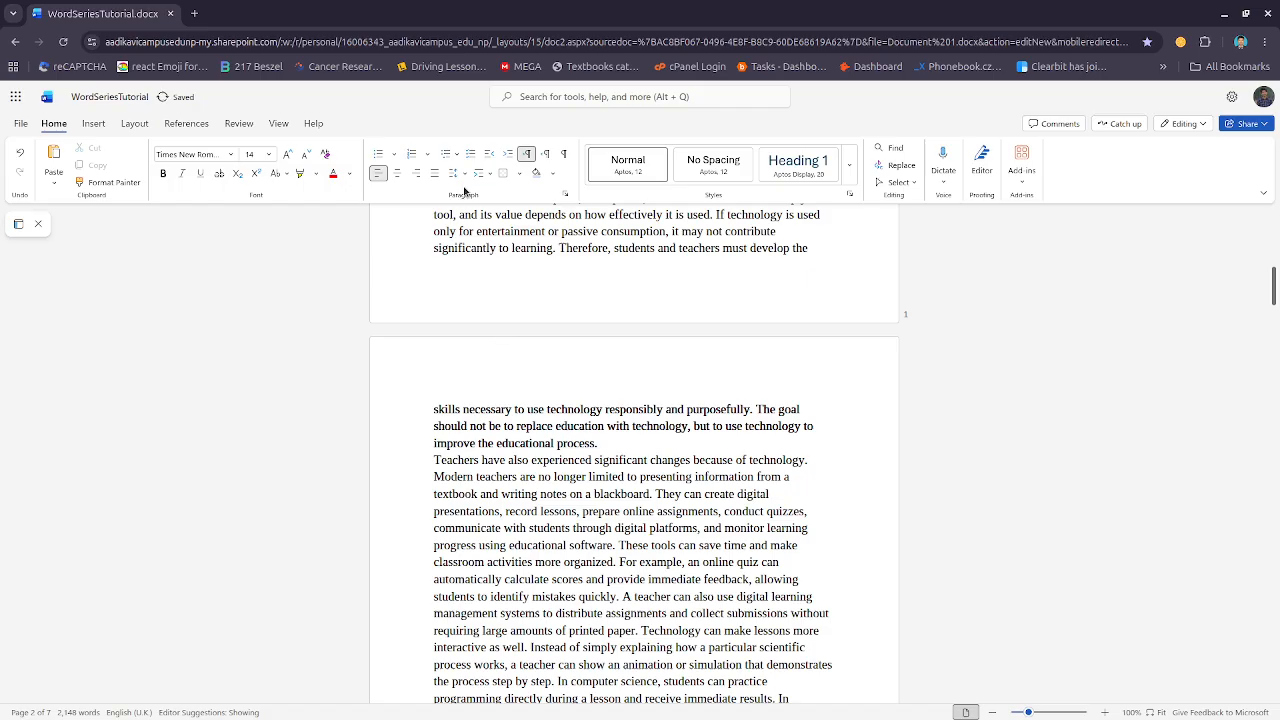
{"action": "left_click", "coordinate": [464, 176]}
{"action": "left_click", "coordinate": [493, 369]}
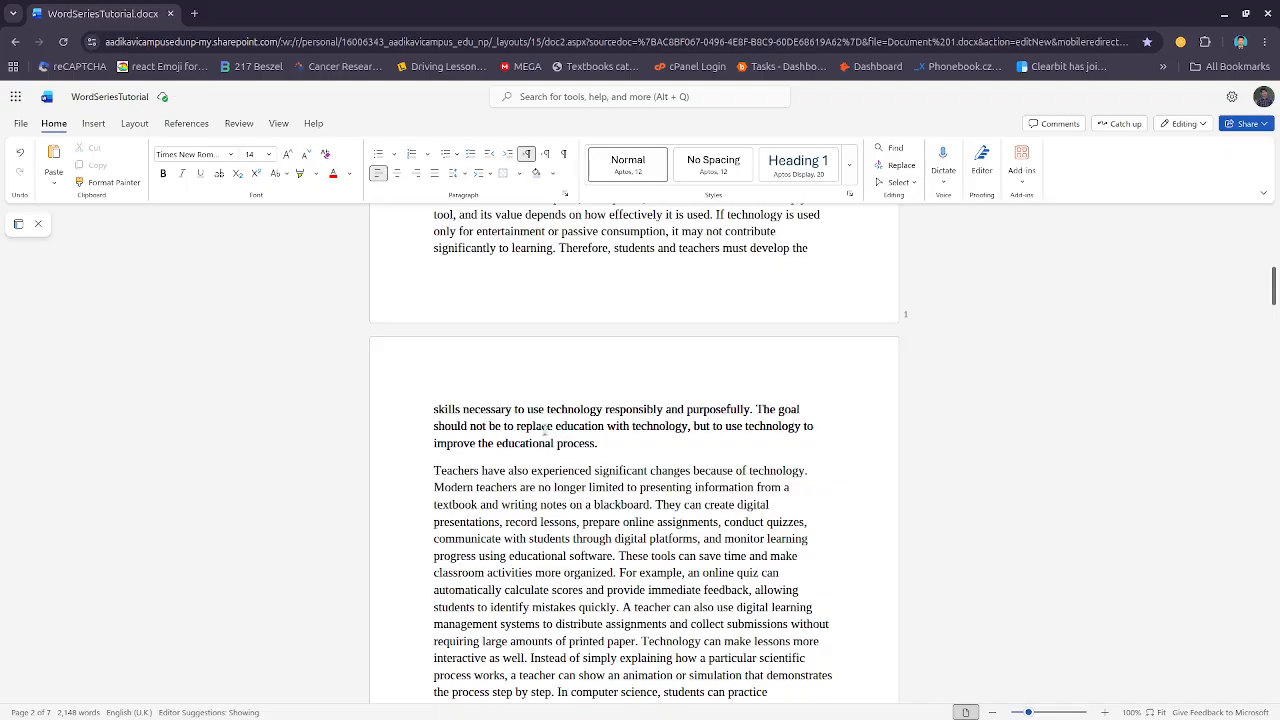
{"action": "key", "text": "ctrl+z"}
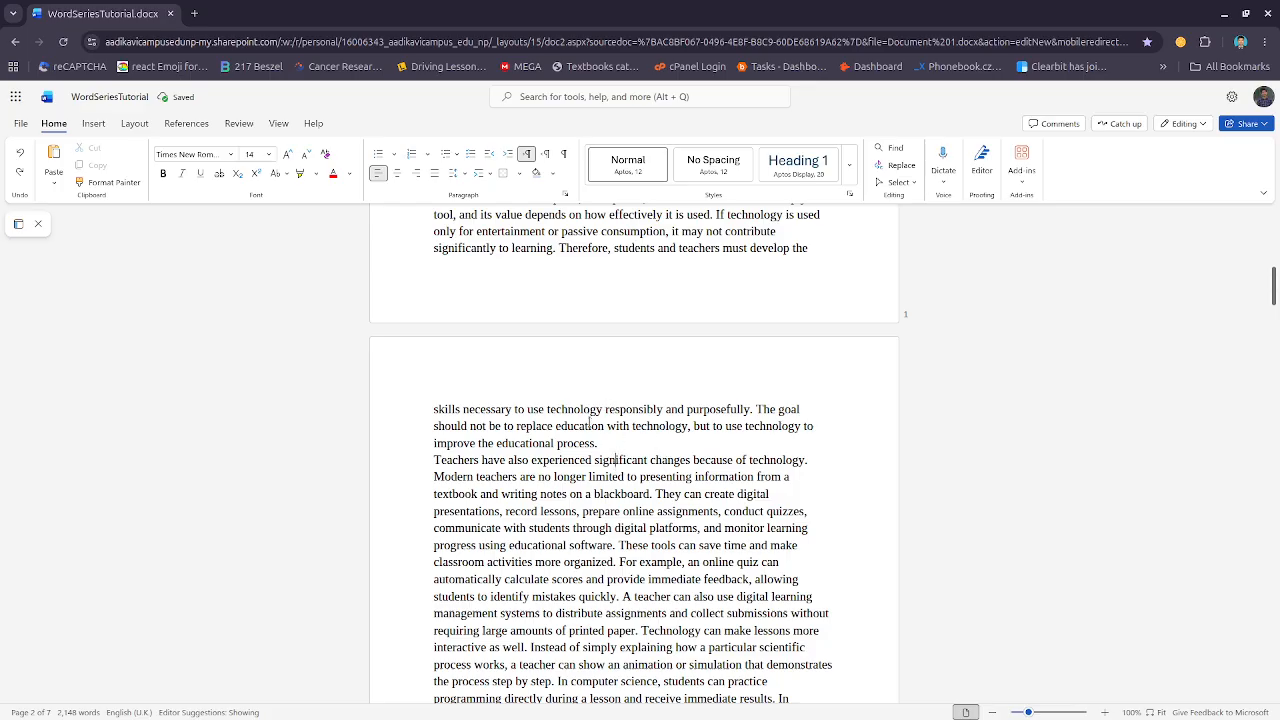
{"action": "left_click", "coordinate": [466, 176]}
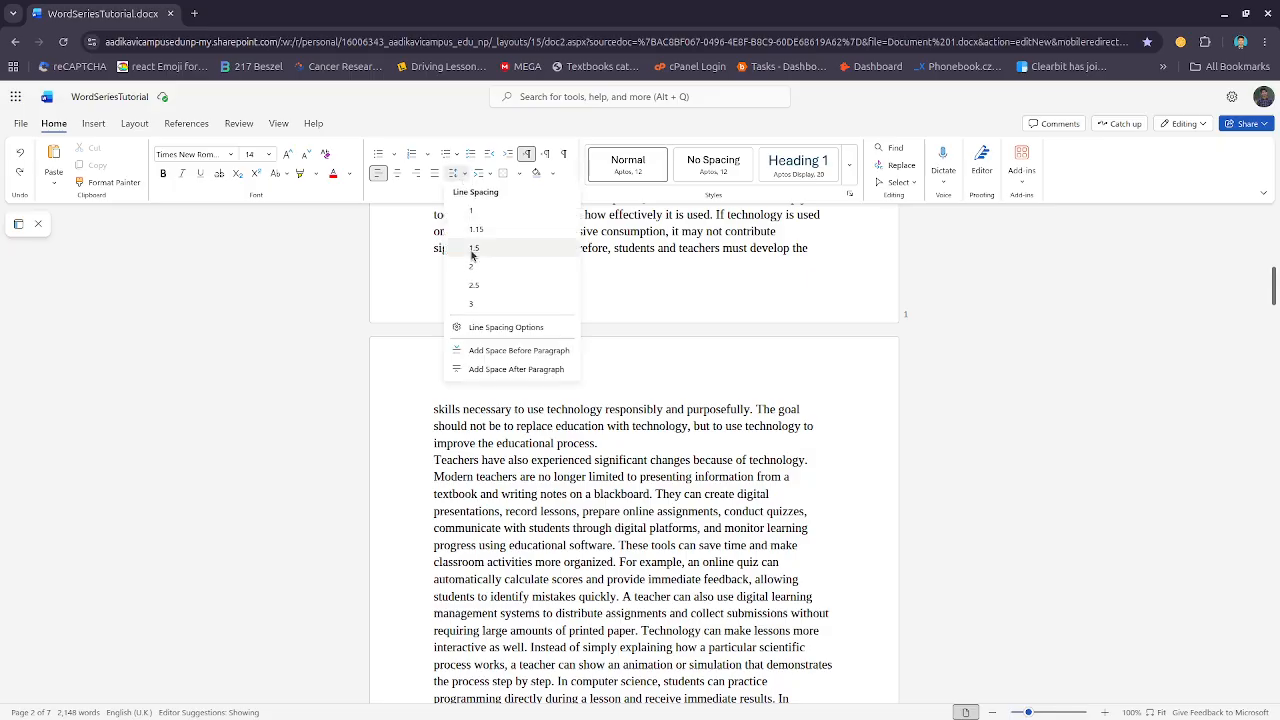
{"action": "left_click", "coordinate": [509, 352]}
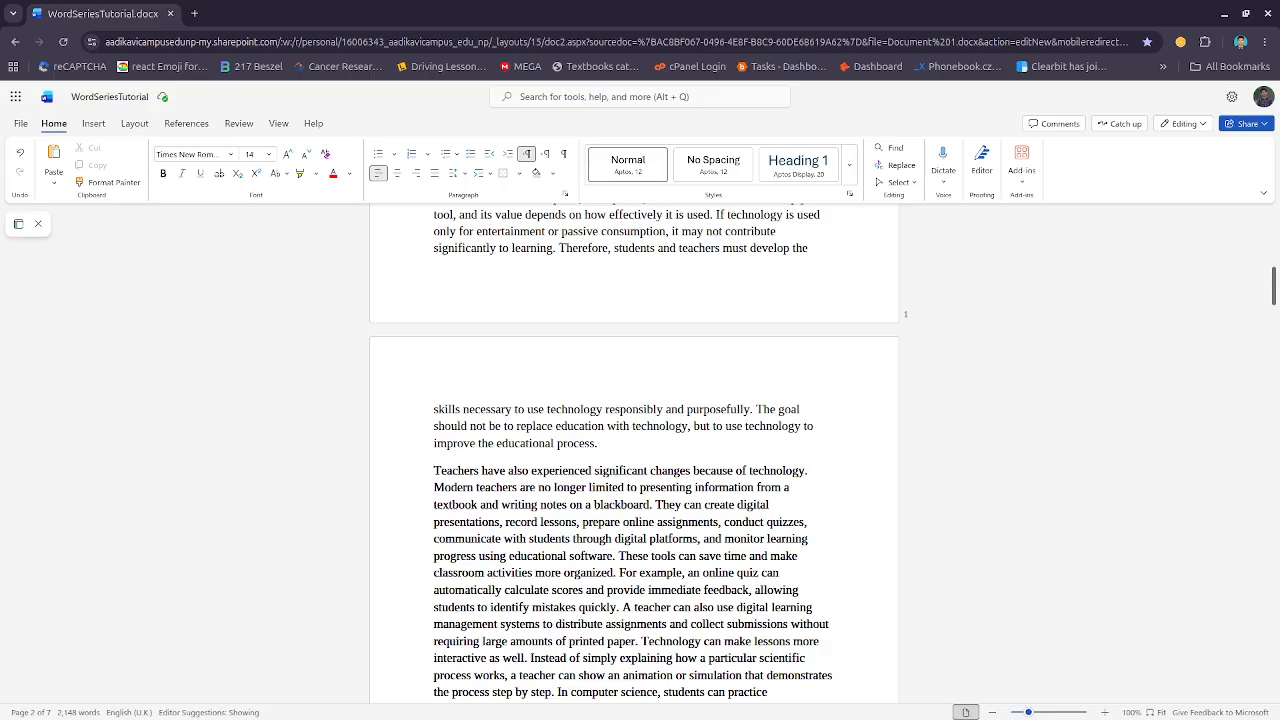
Open the Line Spacing Options for the 'Teachers have also' paragraph and set line spacing to Exactly
{"action": "left_click", "coordinate": [462, 174]}
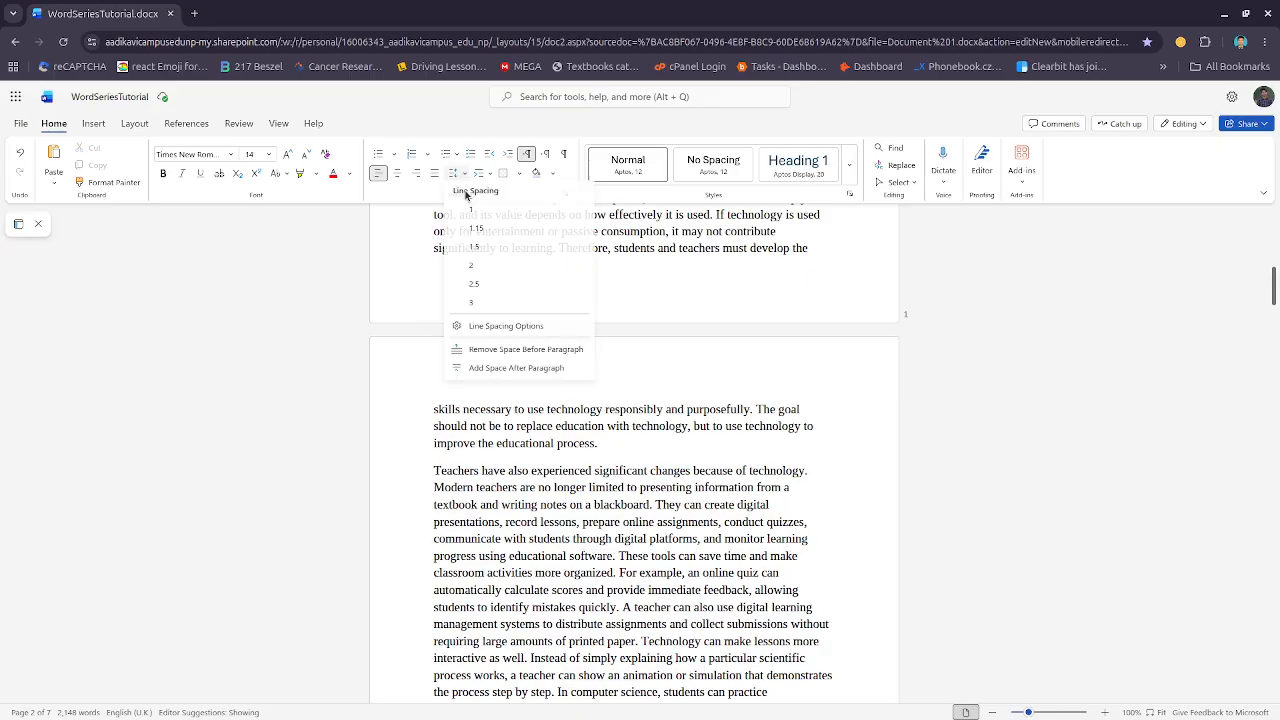
{"action": "left_click", "coordinate": [515, 331]}
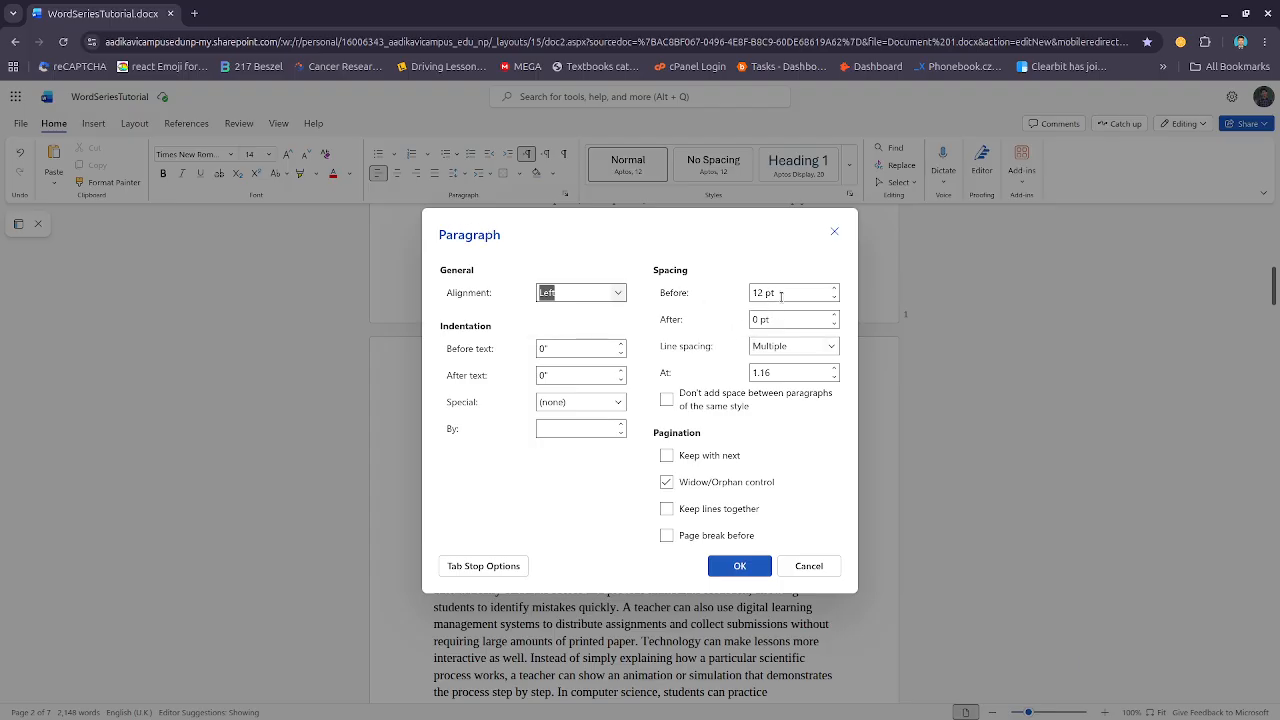
{"action": "left_click", "coordinate": [790, 346]}
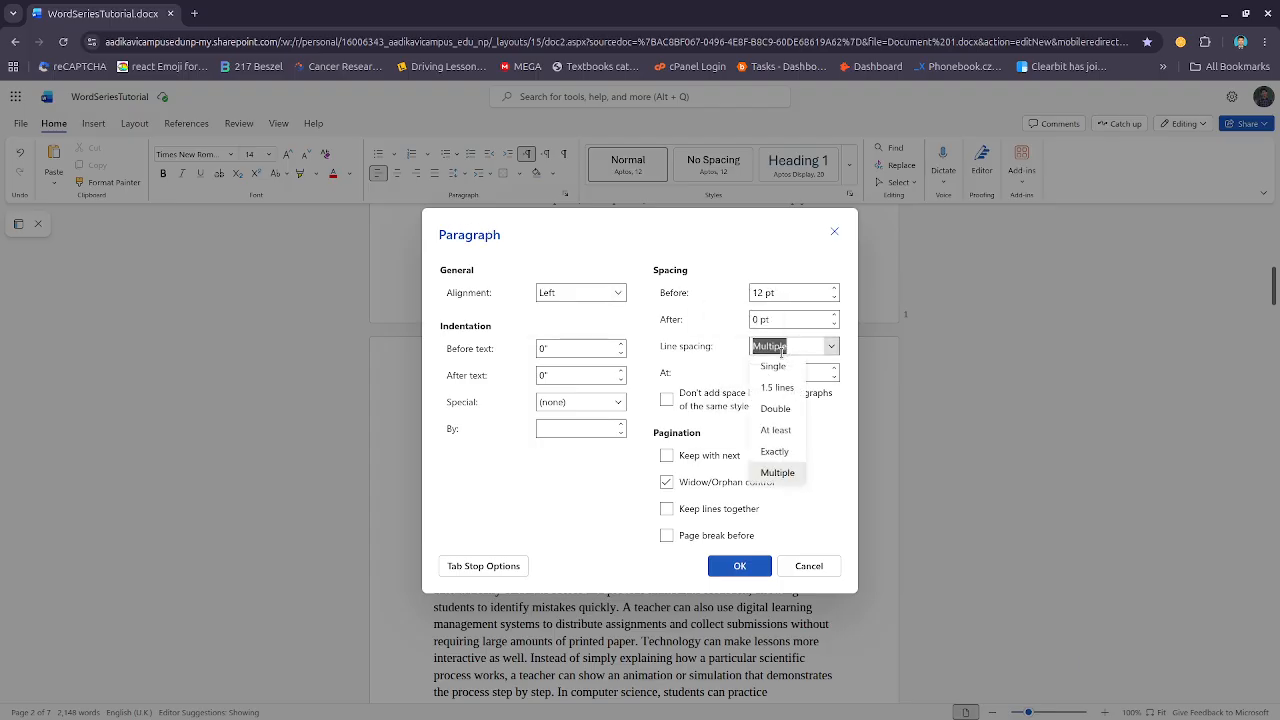
{"action": "left_click", "coordinate": [779, 431]}
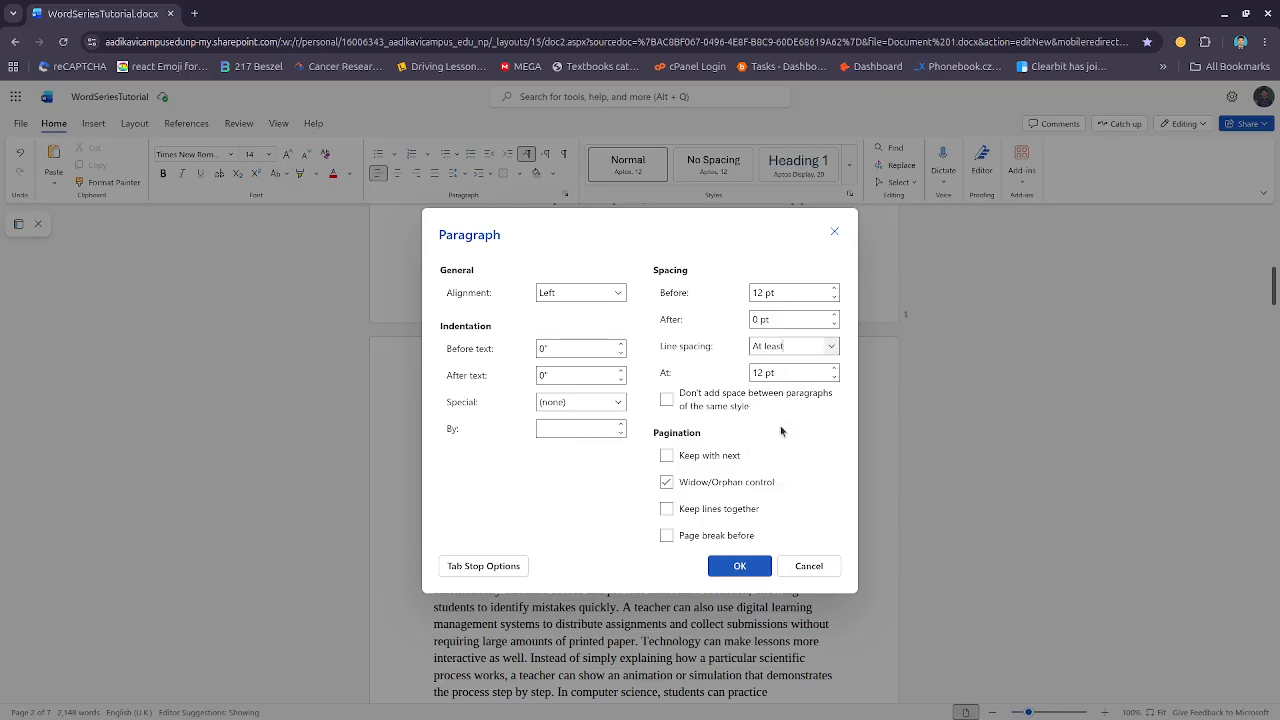
{"action": "left_click", "coordinate": [808, 371]}
{"action": "left_click", "coordinate": [815, 346]}
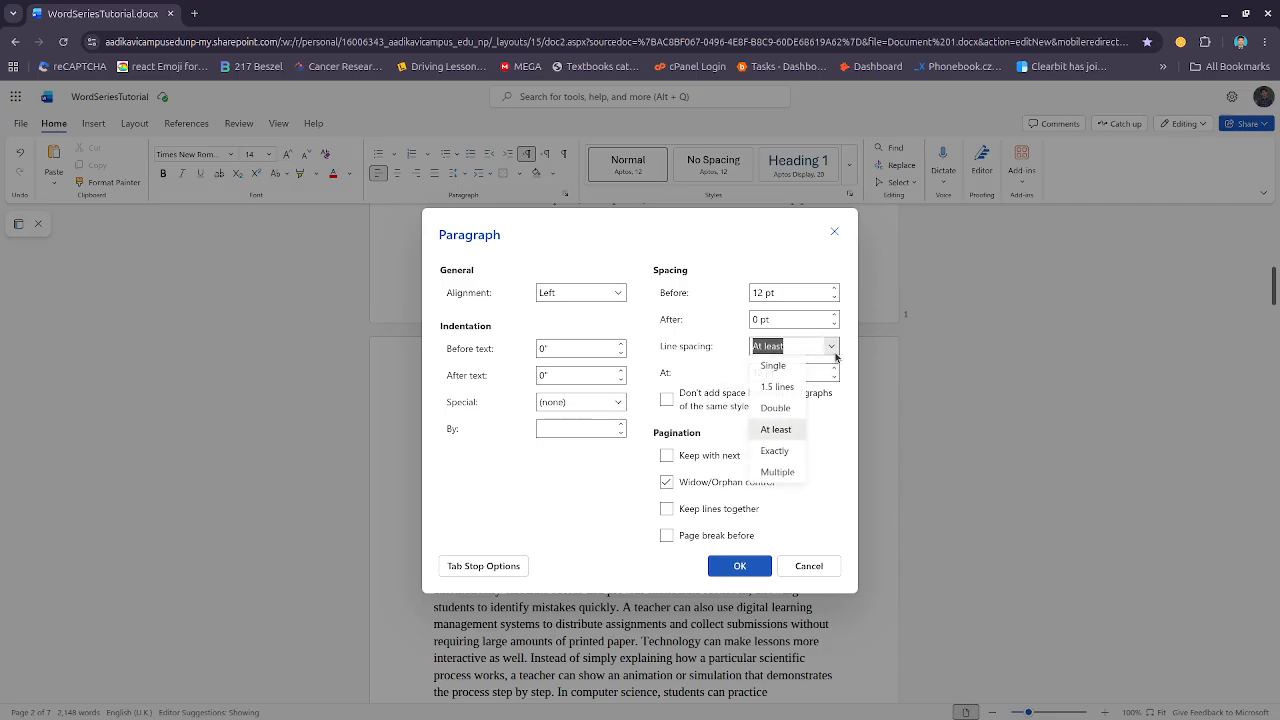
{"action": "left_click", "coordinate": [776, 450]}
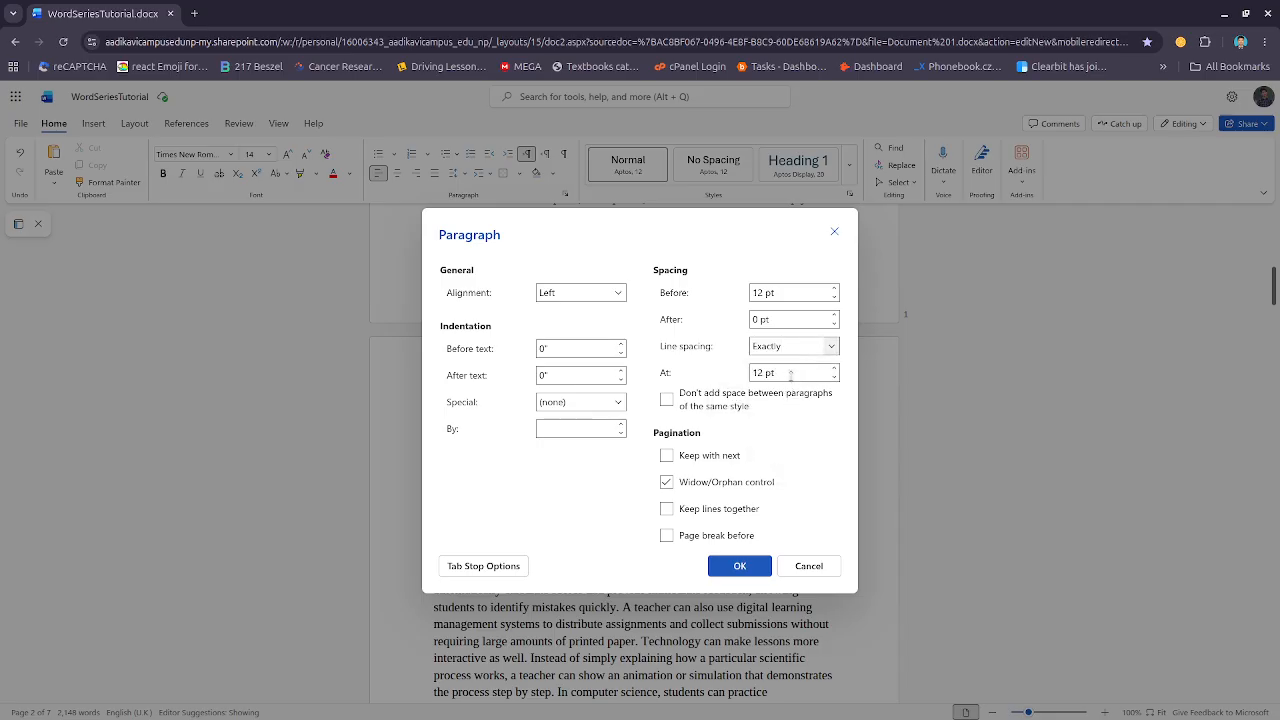
{"action": "left_click", "coordinate": [831, 346]}
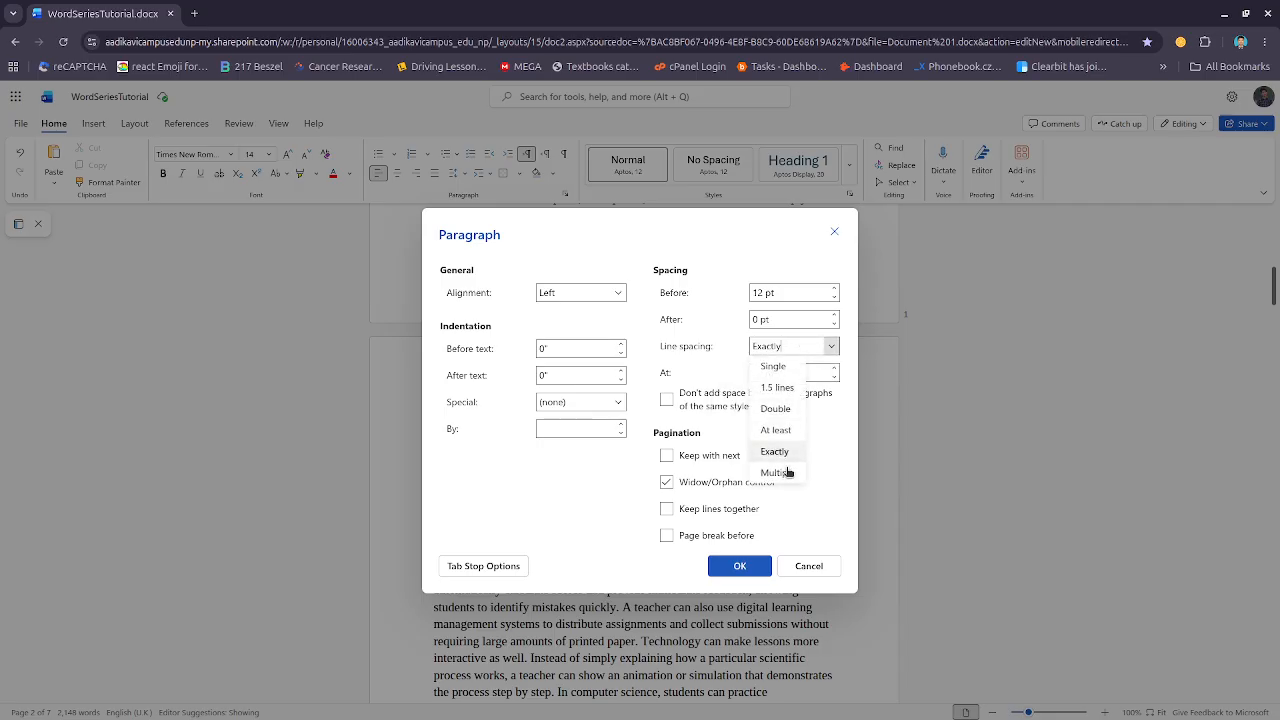
{"action": "left_click", "coordinate": [679, 421]}
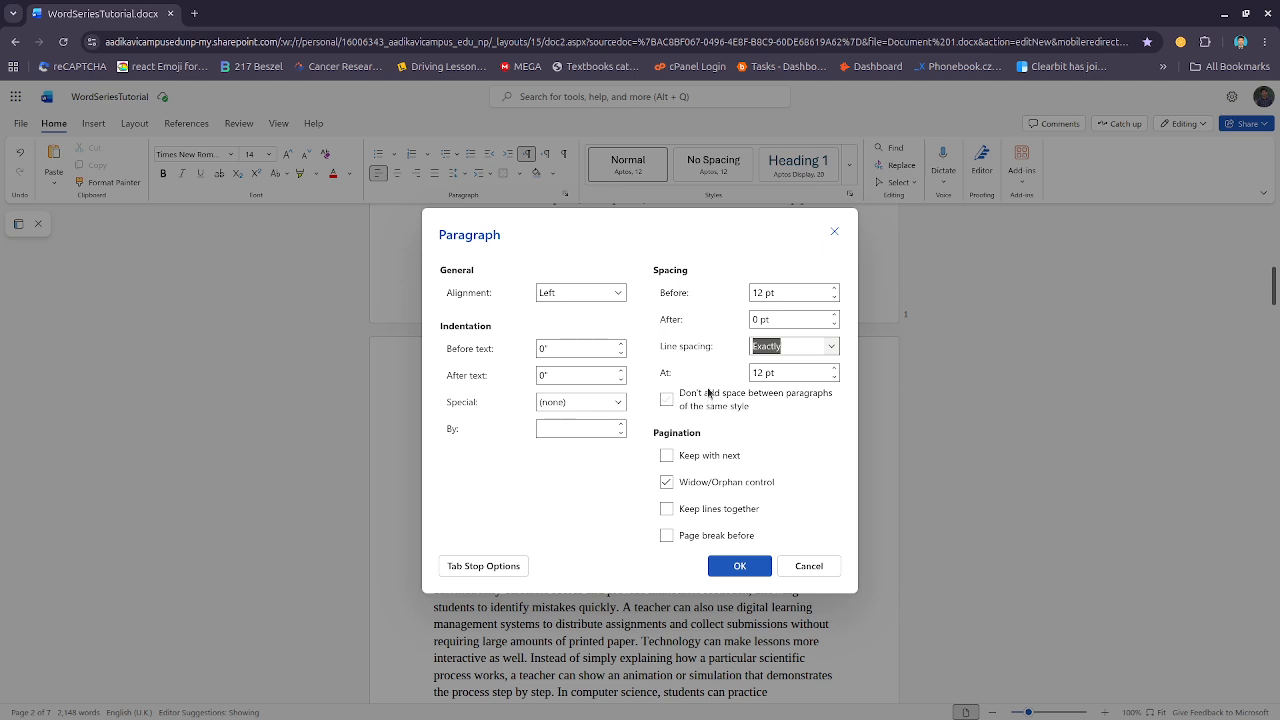
Set the paragraph's spacing before to 0 pt and apply the Paragraph settings
{"action": "left_click", "coordinate": [777, 317]}
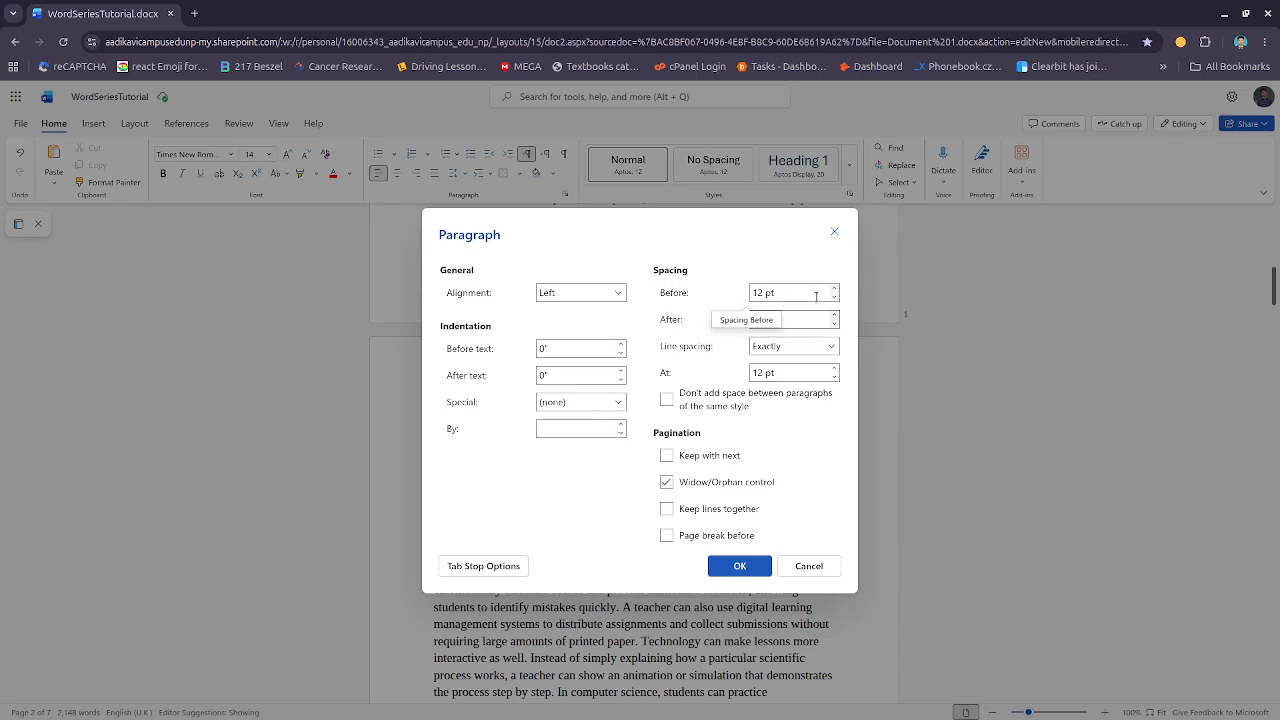
{"action": "left_click", "coordinate": [757, 292]}
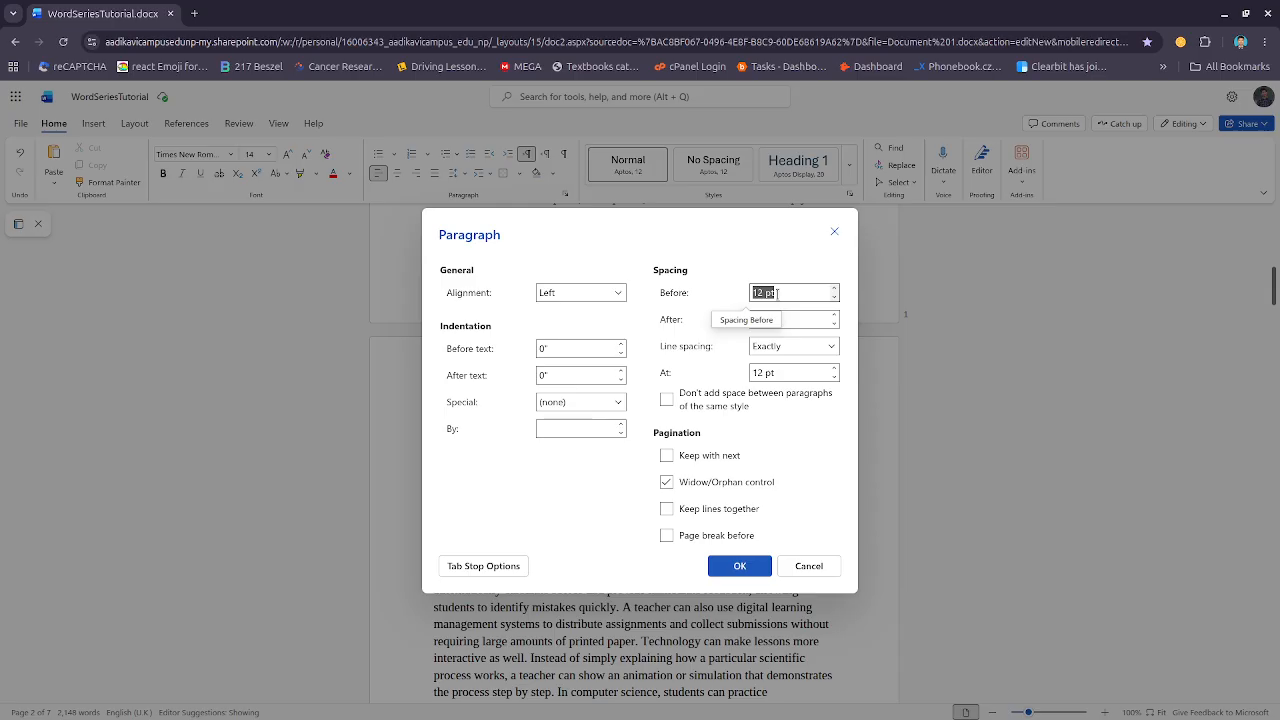
{"action": "type", "text": "0"}
{"action": "left_click", "coordinate": [740, 566]}
Undo the paragraph line spacing and spacing-before changes
{"action": "scroll", "coordinate": [616, 433], "scroll_direction": "down", "scroll_amount": 1}
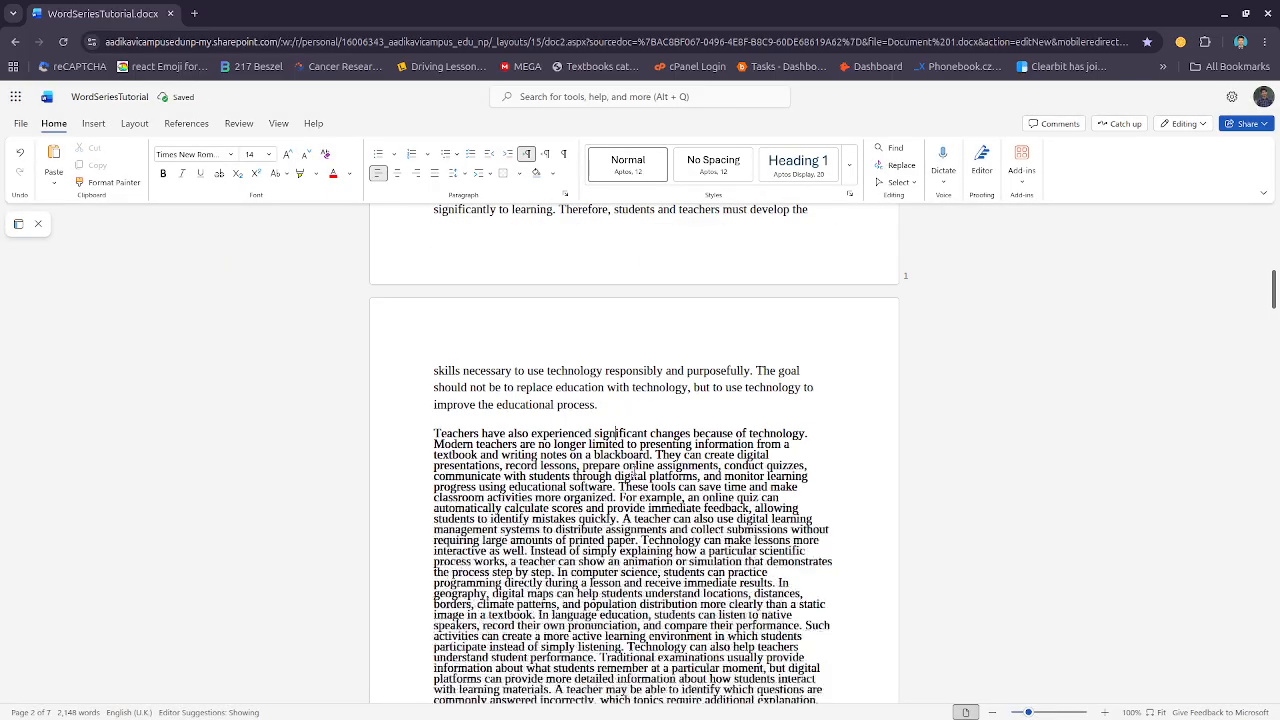
{"action": "scroll", "coordinate": [632, 468], "scroll_direction": "down", "scroll_amount": 5}
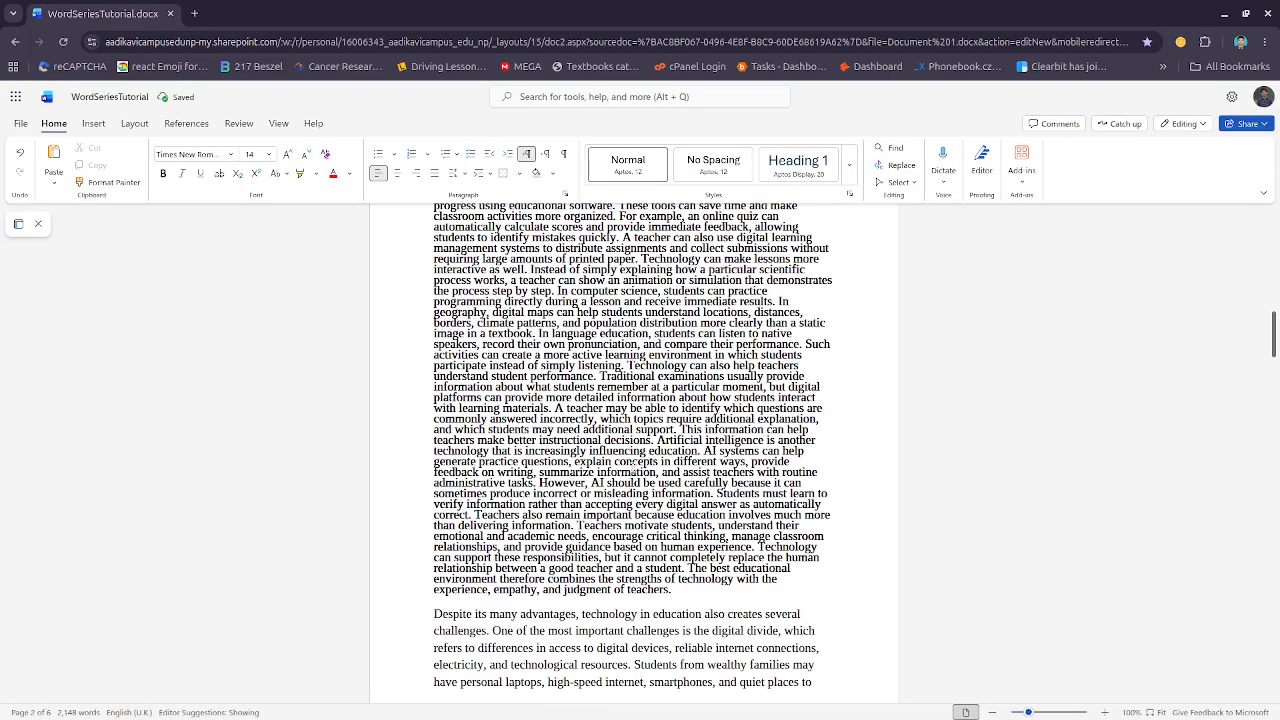
{"action": "scroll", "coordinate": [633, 465], "scroll_direction": "up", "scroll_amount": 3}
{"action": "left_click_drag", "start_coordinate": [622, 333], "coordinate": [710, 654]}
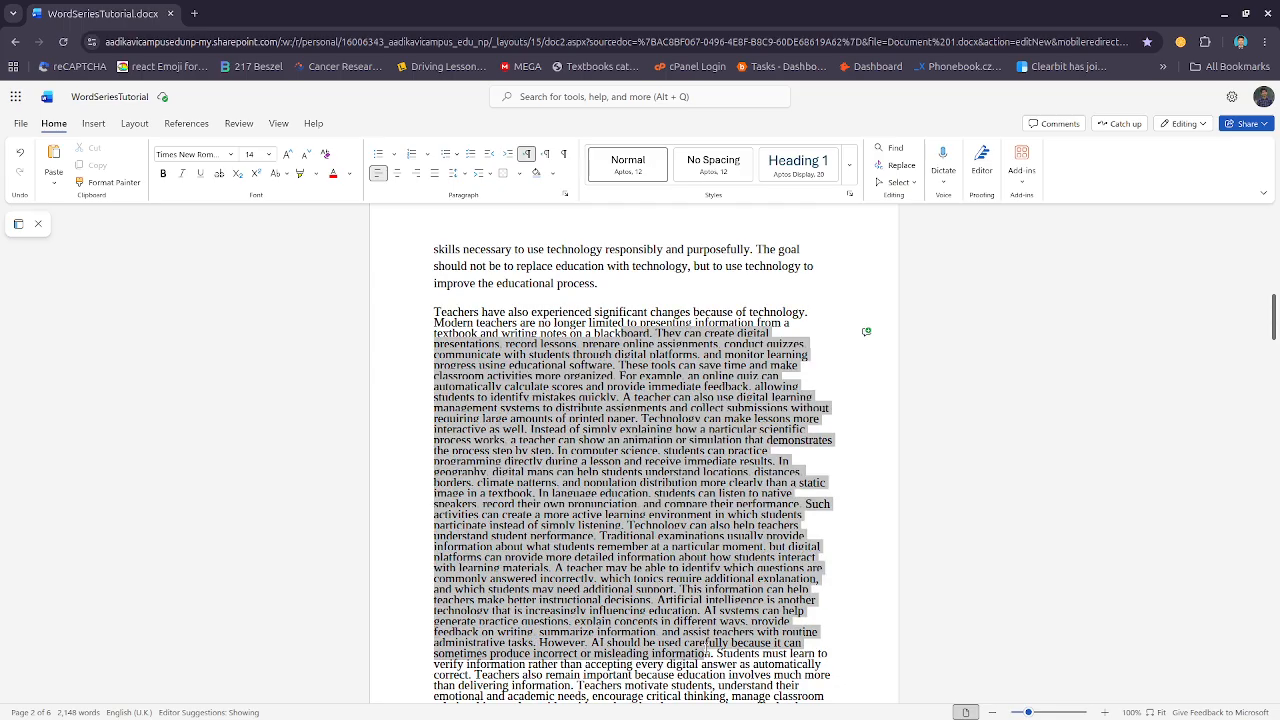
{"action": "key", "text": "ctrl+z"}
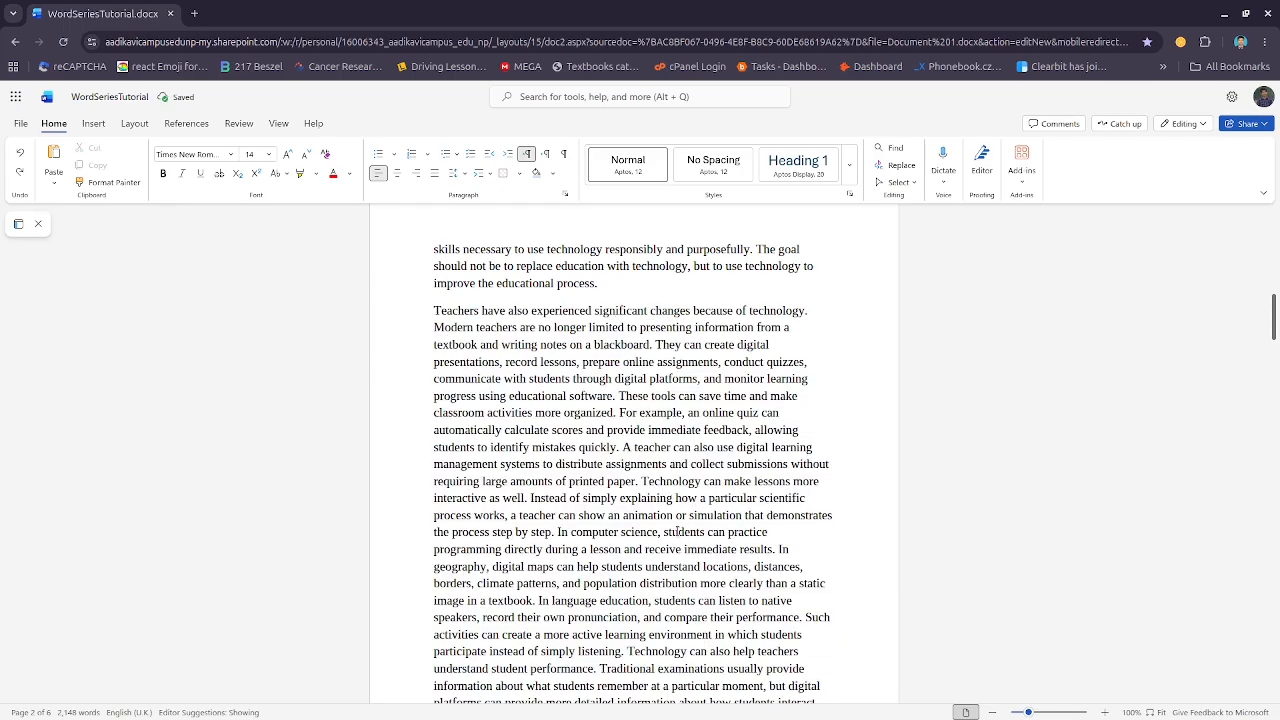
Open the Line Spacing Options dialog for the 'Teachers have also' paragraph
{"action": "left_click", "coordinate": [484, 173]}
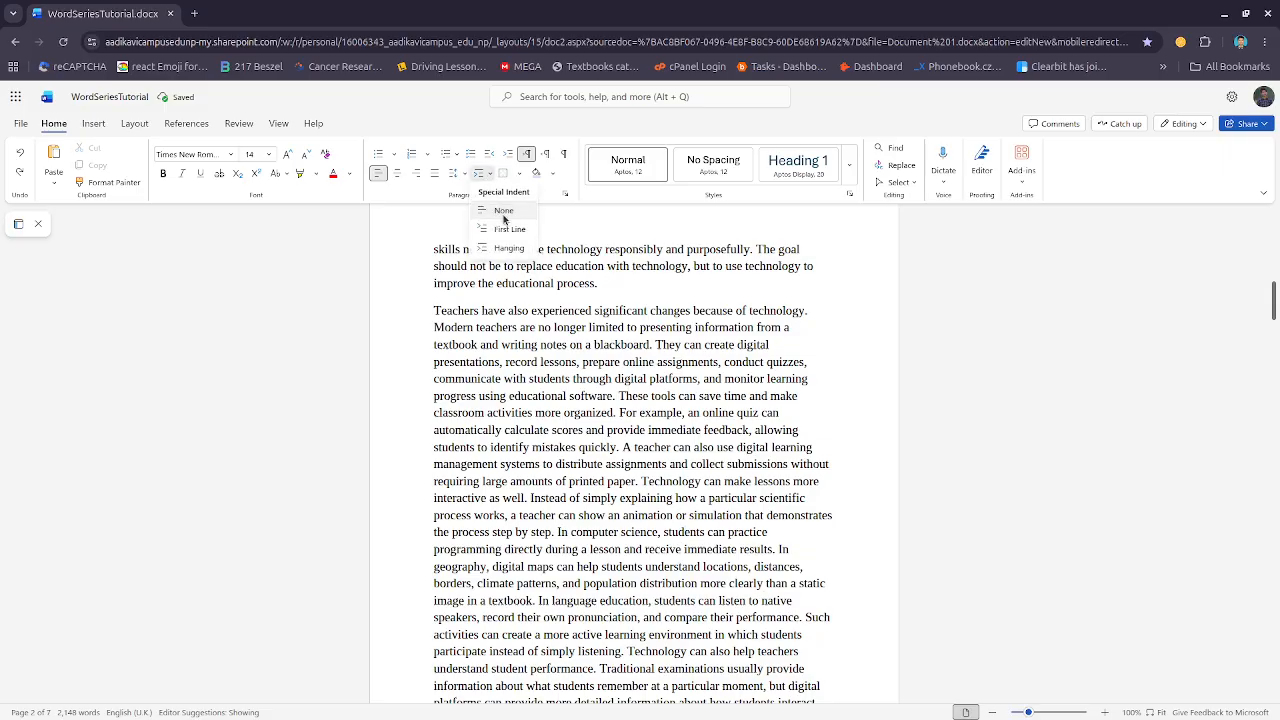
{"action": "left_click", "coordinate": [455, 173]}
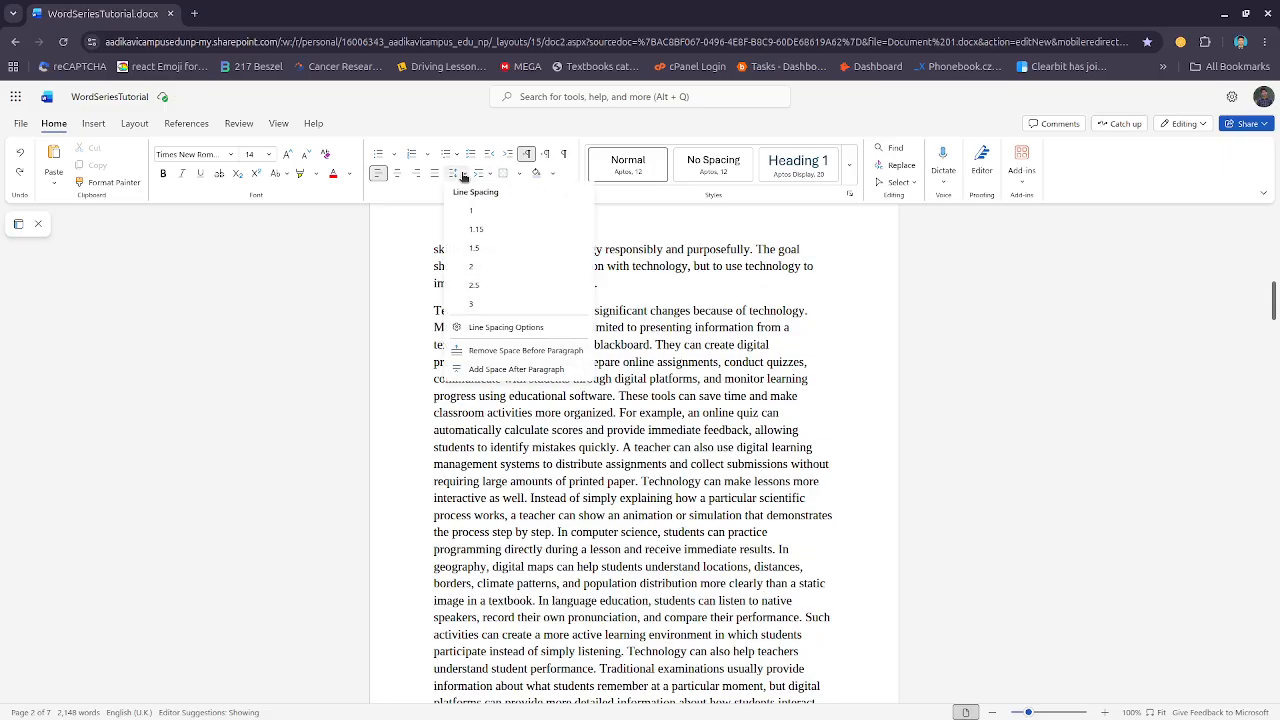
{"action": "left_click", "coordinate": [497, 328]}
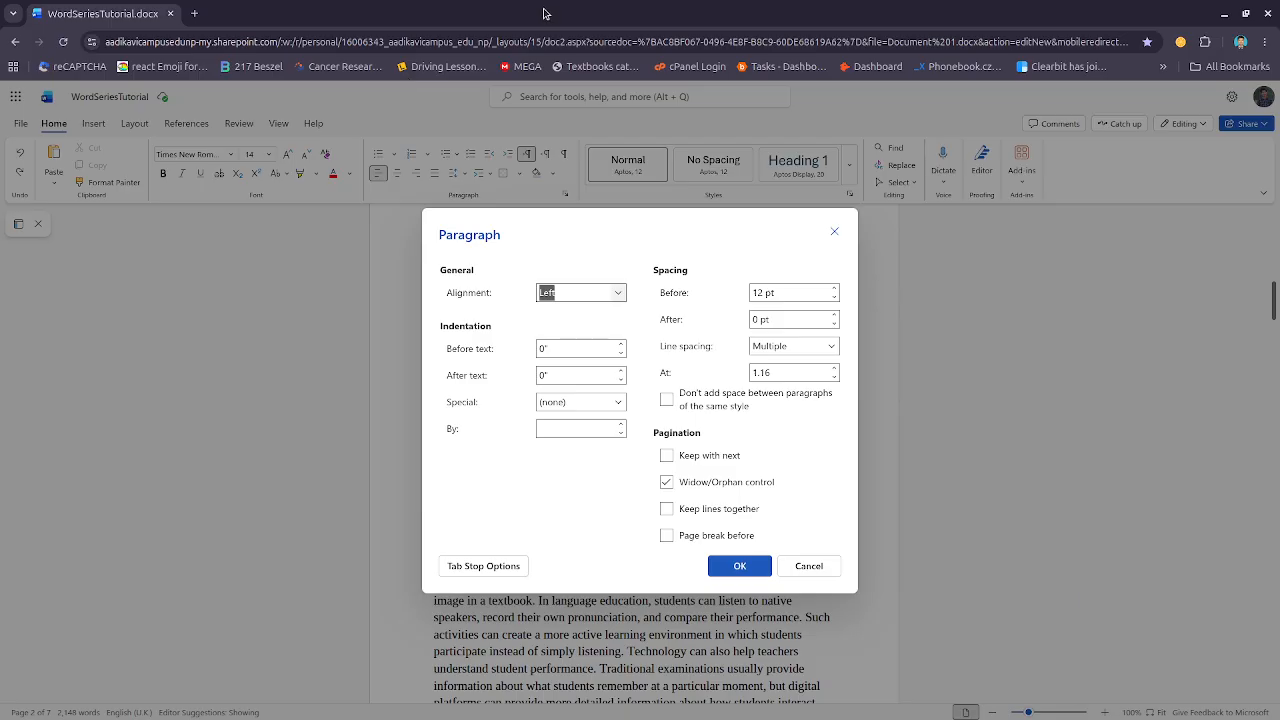